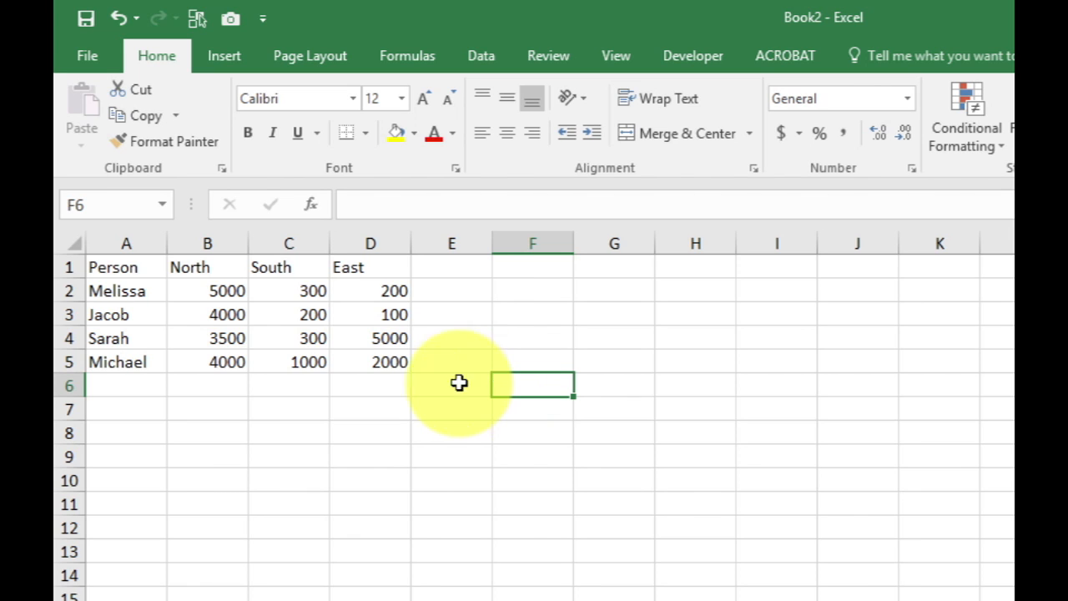
{"action": "left_click", "coordinate": [118, 292]}
{"action": "left_click_drag", "start_coordinate": [117, 292], "coordinate": [122, 362]}
{"action": "left_click", "coordinate": [237, 334]}
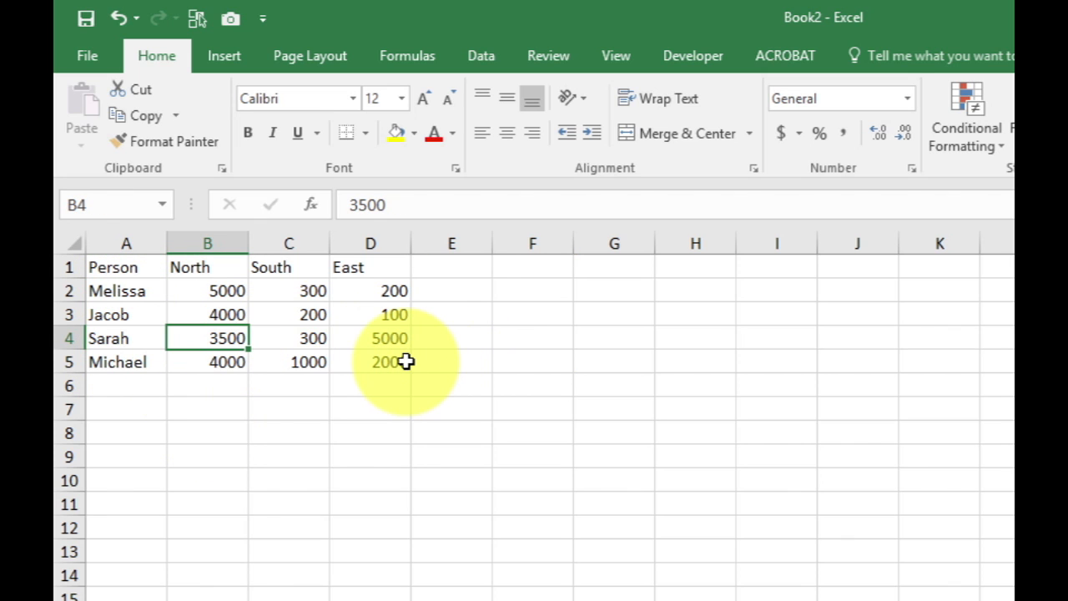
{"action": "left_click", "coordinate": [407, 363]}
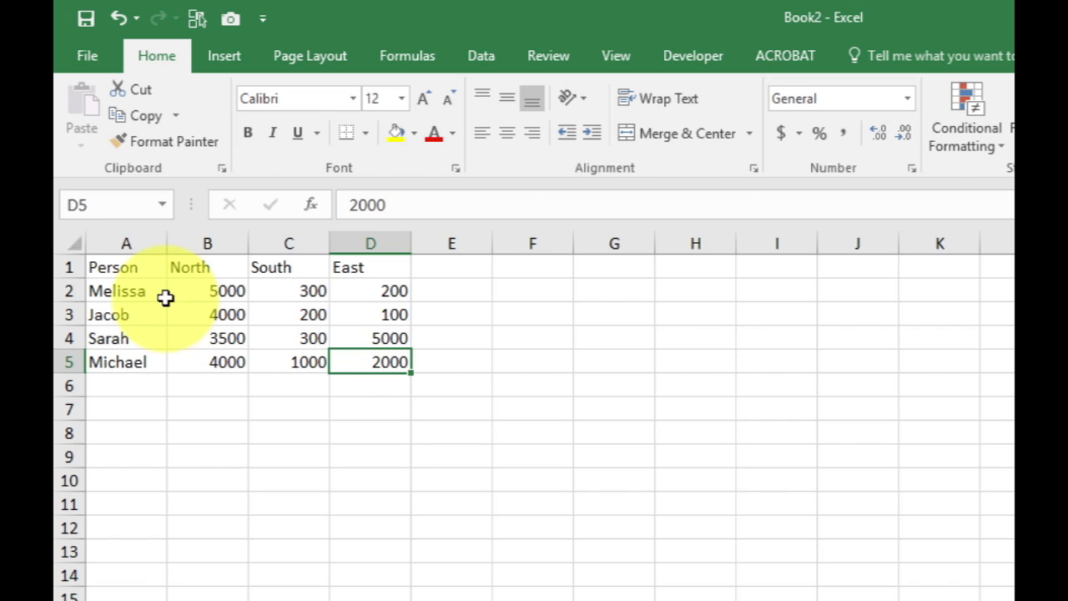
Insert a clustered column chart from A1:D5 and place it beside the data
{"action": "left_click_drag", "start_coordinate": [111, 267], "coordinate": [372, 353]}
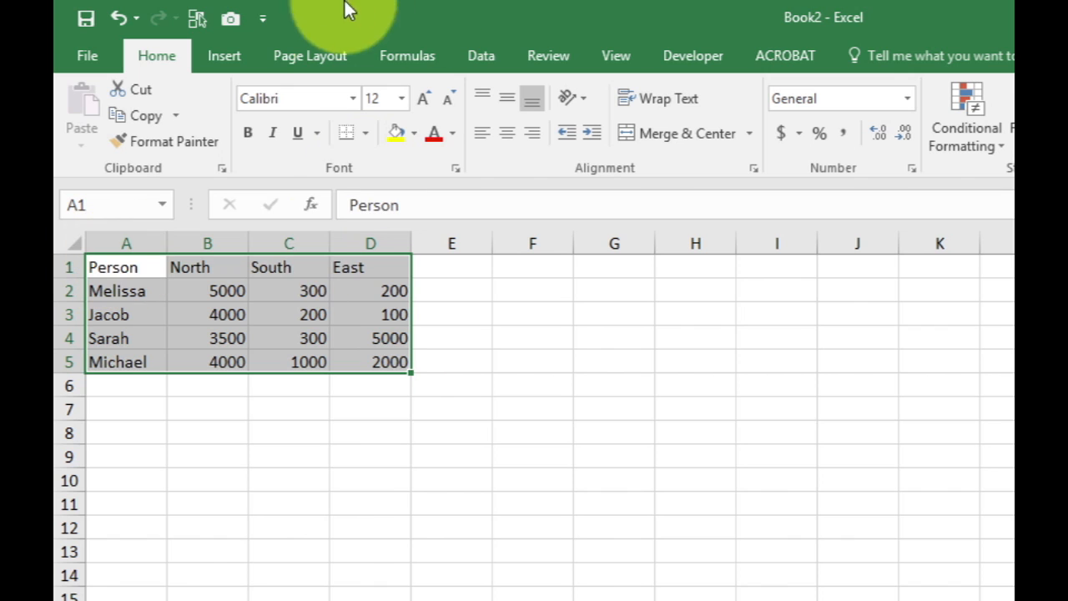
{"action": "left_click", "coordinate": [213, 58]}
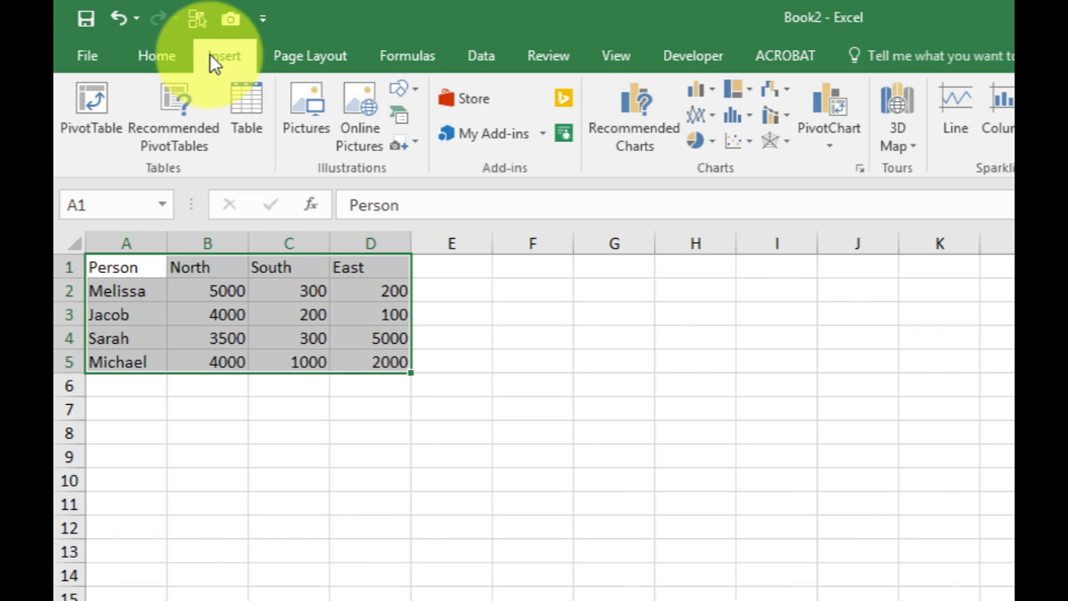
{"action": "left_click", "coordinate": [699, 92]}
{"action": "left_click", "coordinate": [725, 167]}
{"action": "left_click_drag", "start_coordinate": [694, 398], "coordinate": [654, 332]}
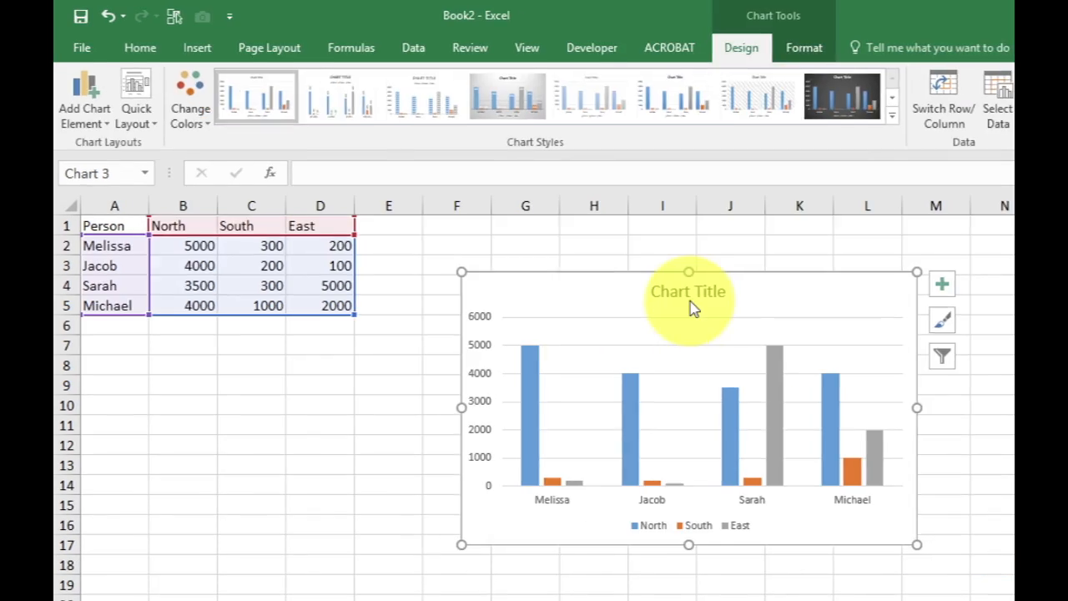
{"action": "left_click", "coordinate": [997, 343]}
Change the chart title to "Unit Sales" and move the chart slightly up on the sheet
{"action": "left_click", "coordinate": [604, 289]}
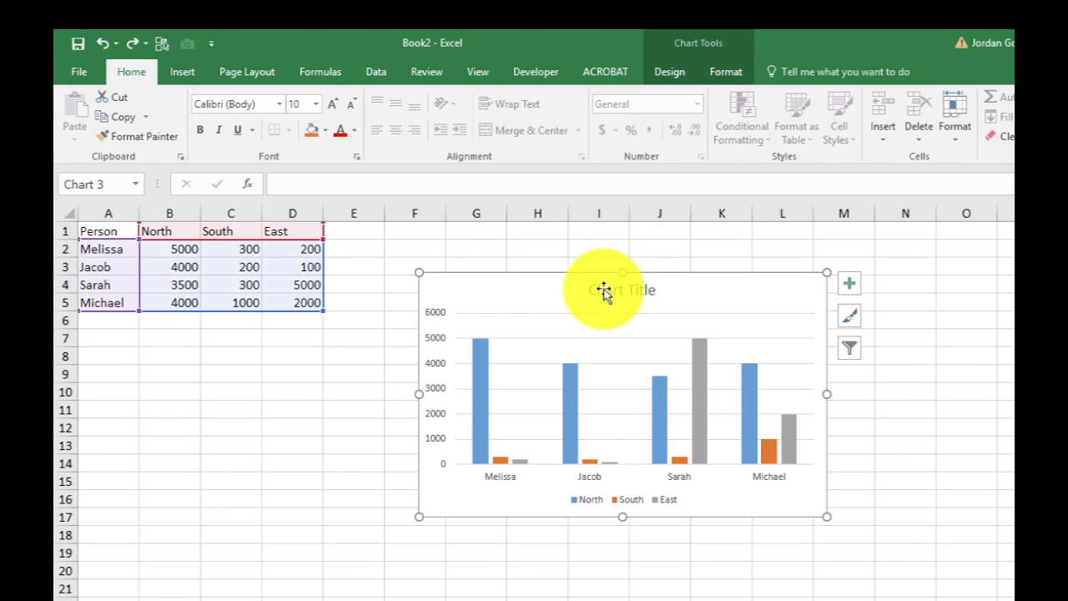
{"action": "left_click_drag", "start_coordinate": [601, 291], "coordinate": [661, 289]}
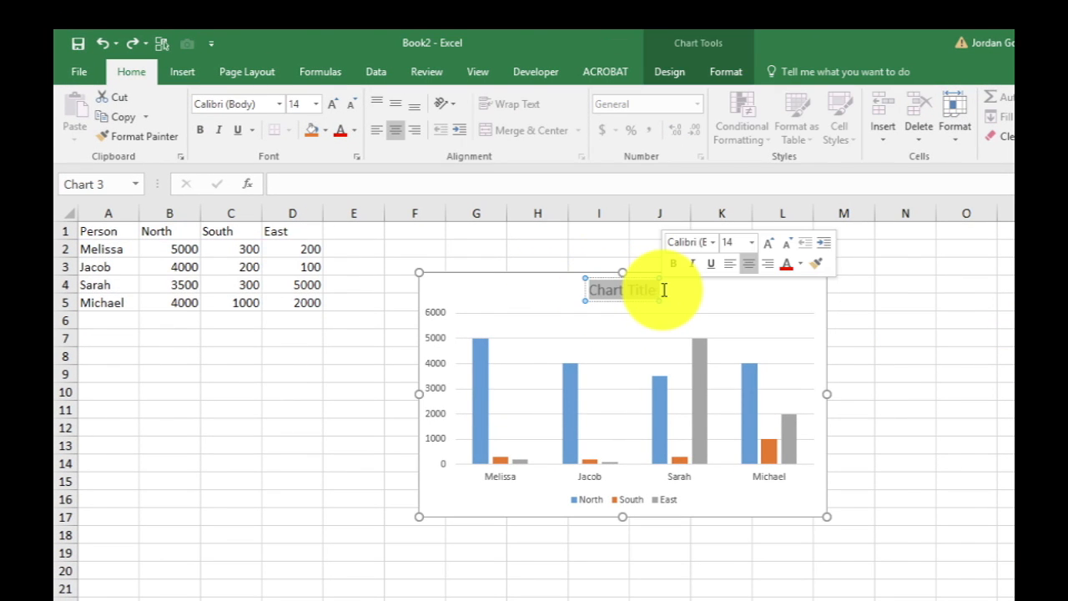
{"action": "type", "text": "Unit Sales"}
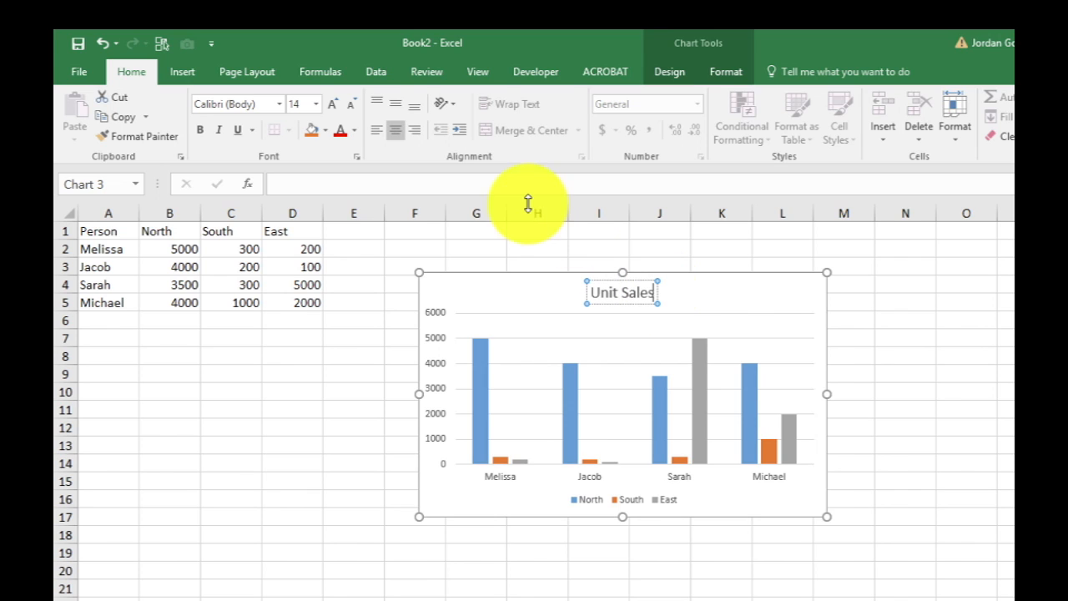
{"action": "left_click", "coordinate": [387, 277]}
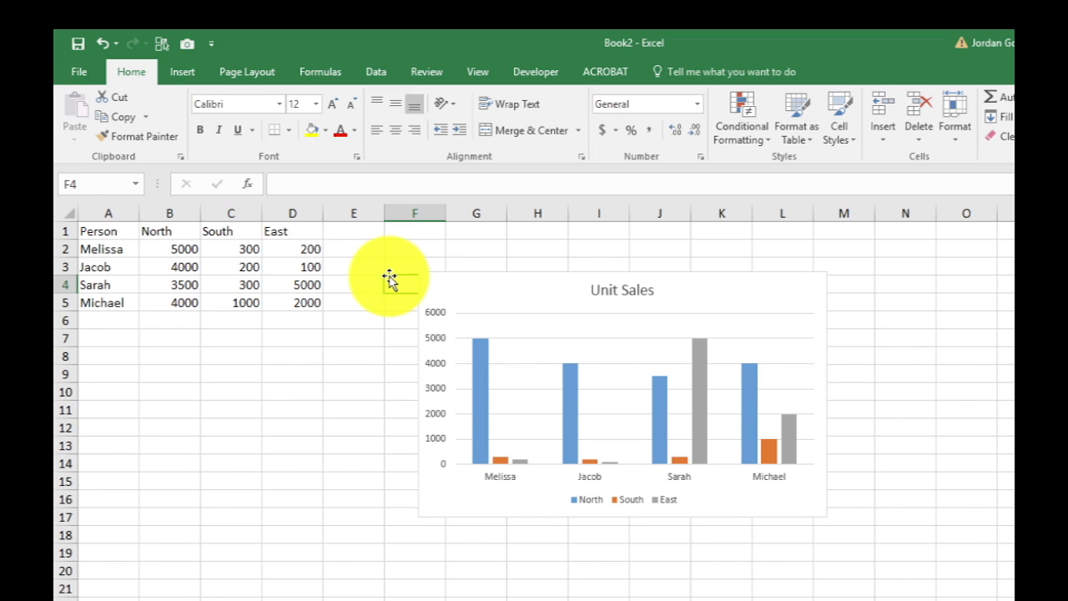
{"action": "left_click_drag", "start_coordinate": [480, 290], "coordinate": [470, 265]}
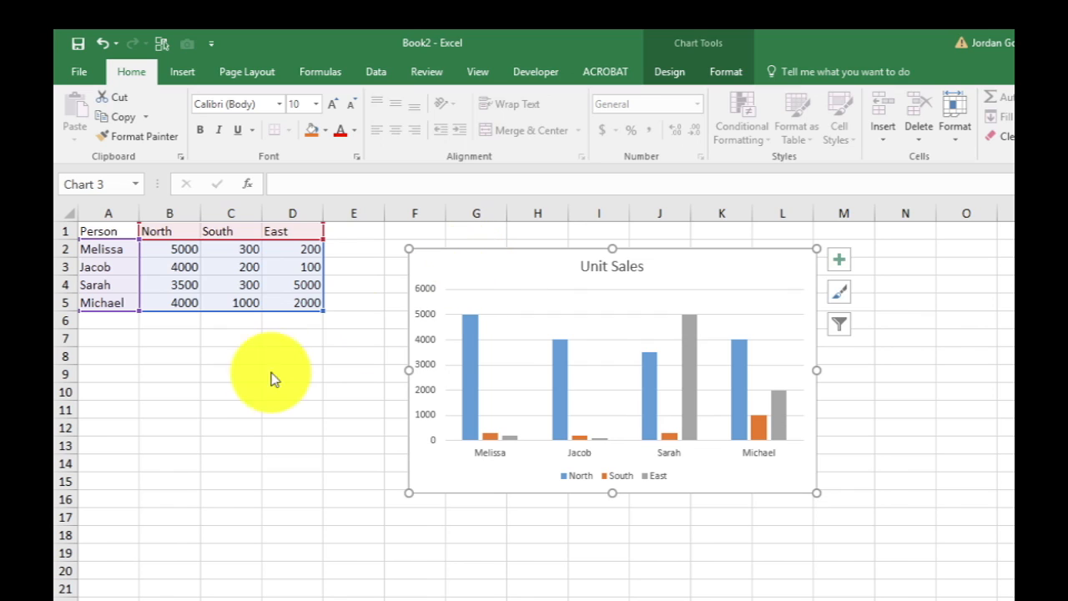
{"action": "left_click", "coordinate": [195, 410]}
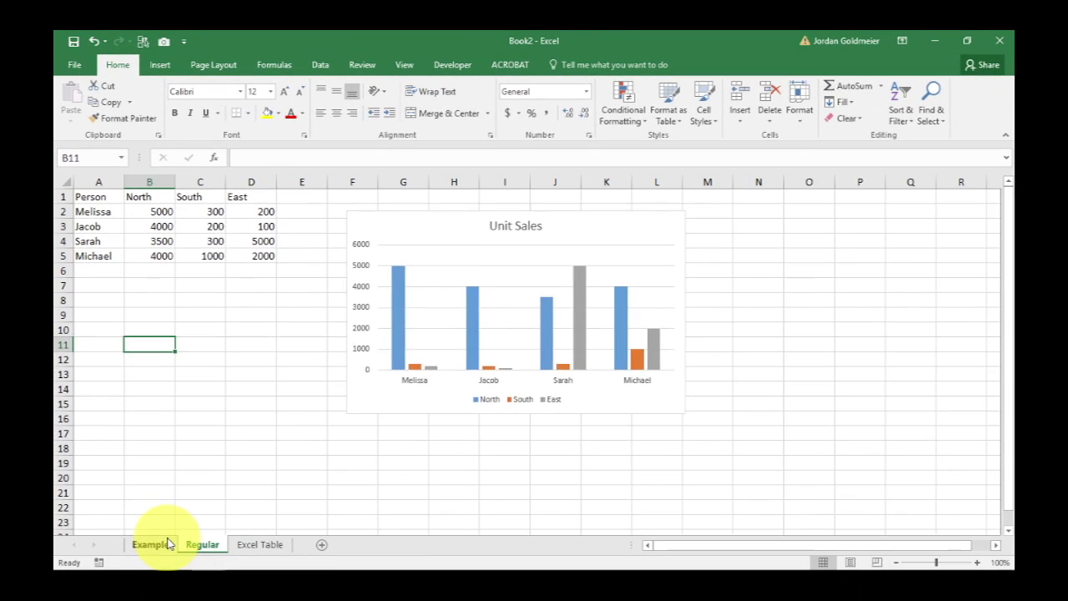
Copy the West column (B1:B5) from the Example sheet to E1 on the Regular sheet, shifting the chart away from the data to make room
{"action": "left_click", "coordinate": [152, 544]}
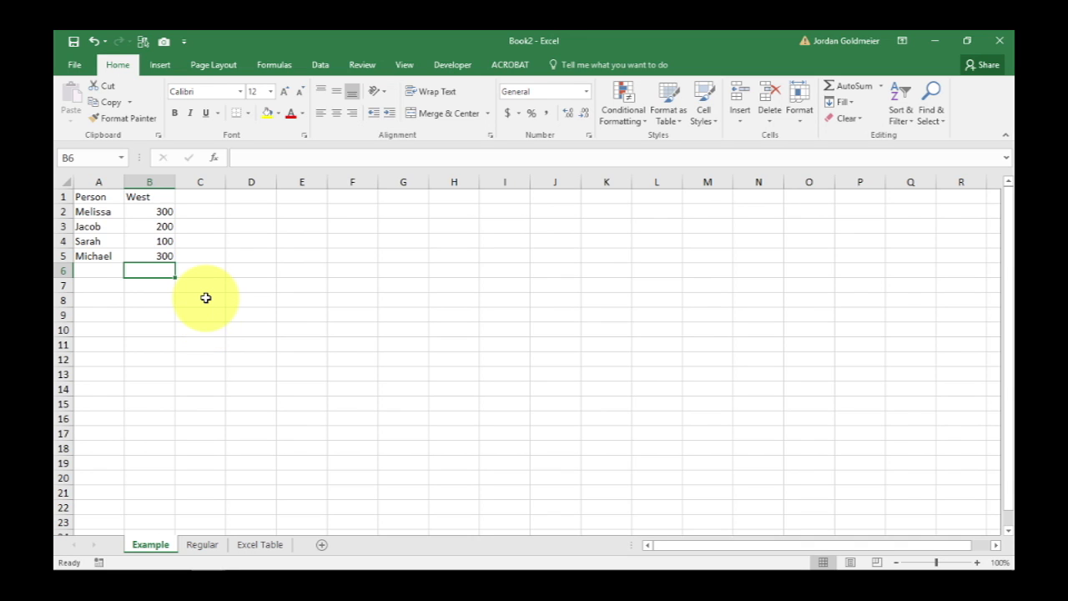
{"action": "left_click_drag", "start_coordinate": [132, 195], "coordinate": [132, 253]}
{"action": "key", "text": "ctrl+c"}
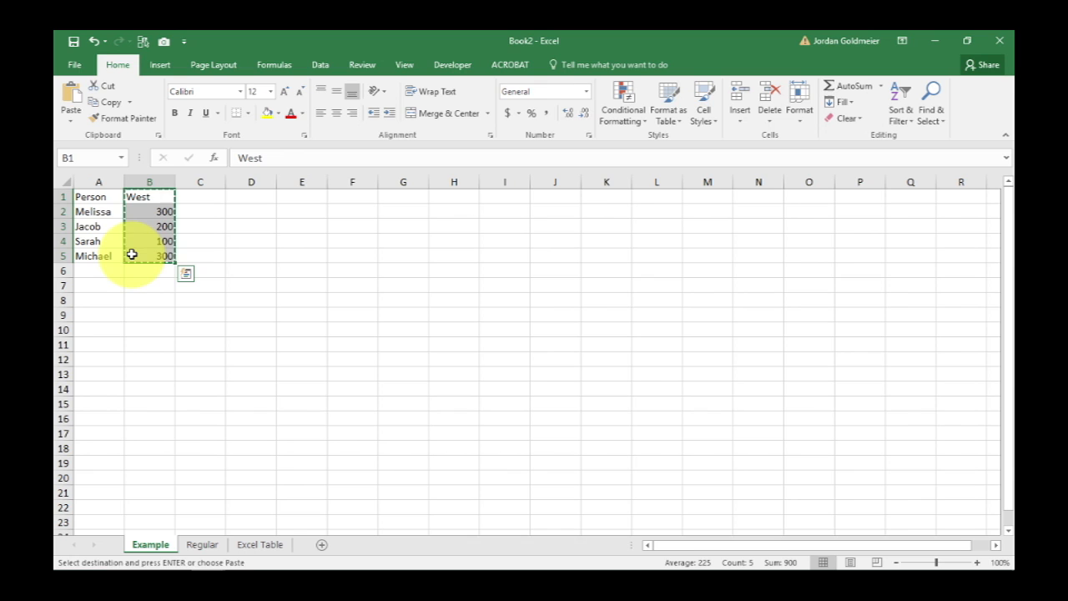
{"action": "left_click", "coordinate": [206, 540]}
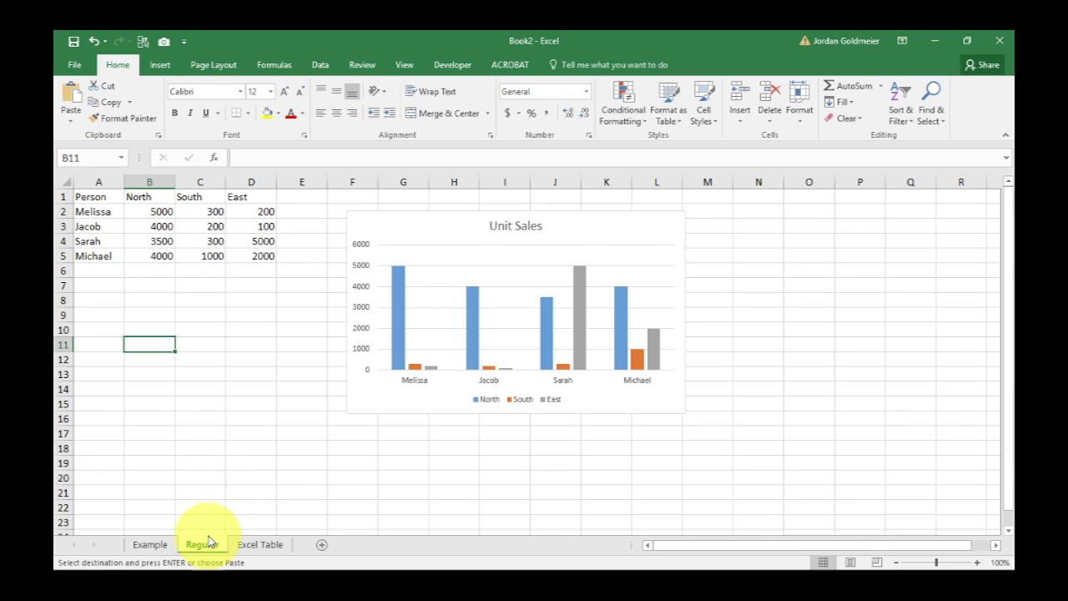
{"action": "left_click_drag", "start_coordinate": [399, 229], "coordinate": [497, 220]}
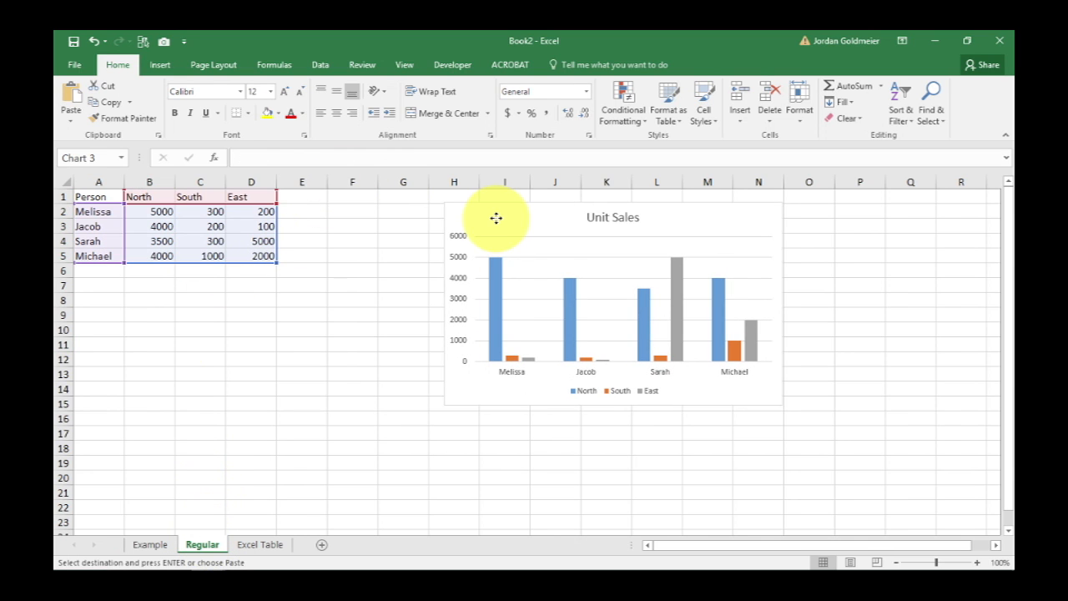
{"action": "left_click", "coordinate": [302, 199]}
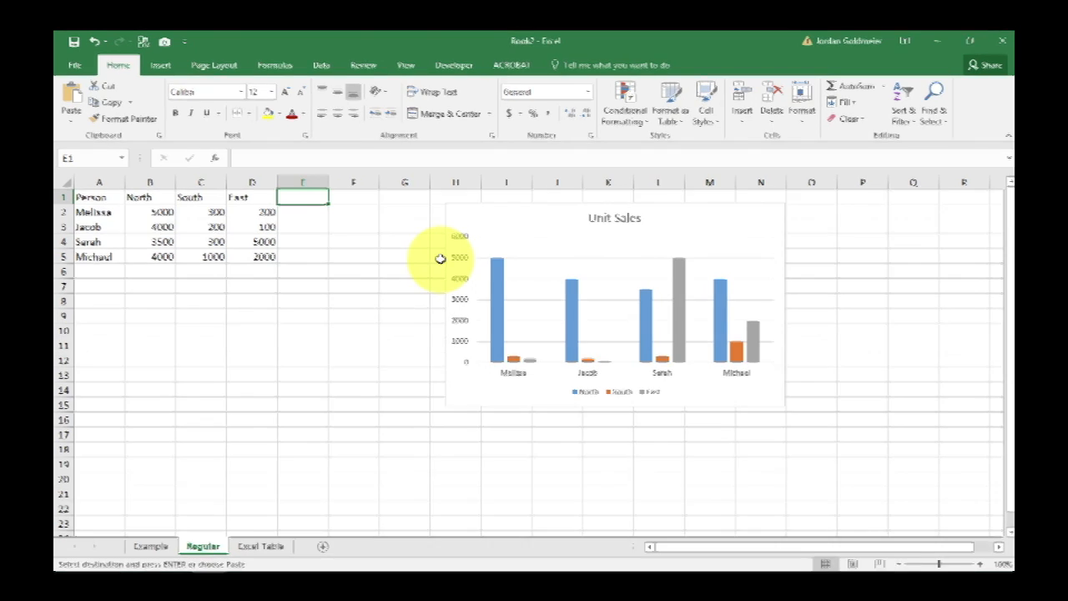
{"action": "key", "text": "ctrl+v"}
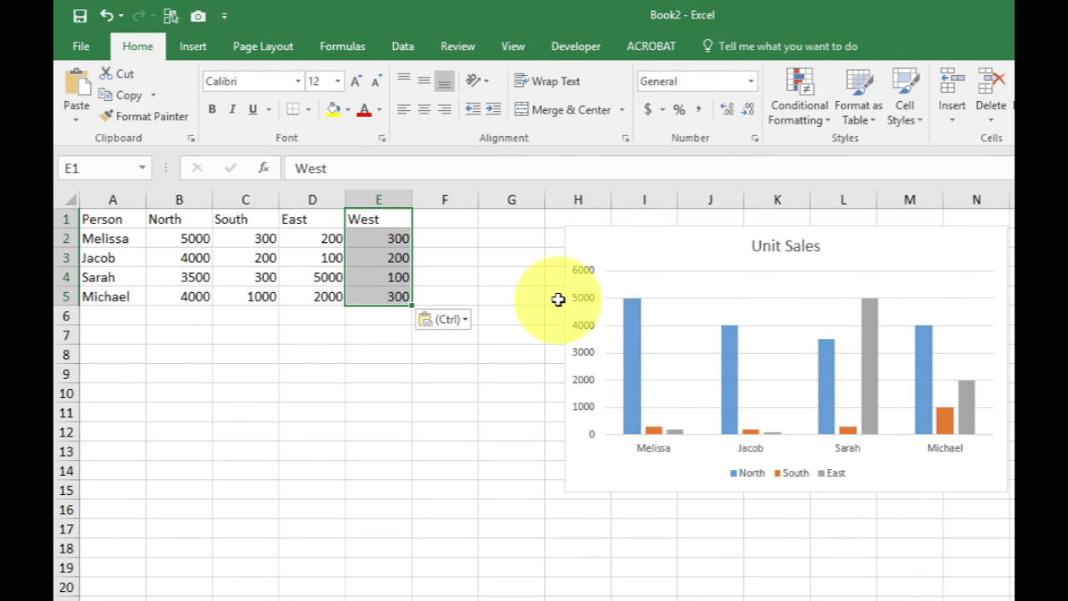
Extend the Unit Sales chart's data range to =Regular!$A$1:$E$5 to include West, and move the chart closer to the data
{"action": "left_click", "coordinate": [683, 317]}
{"action": "right_click", "coordinate": [683, 317]}
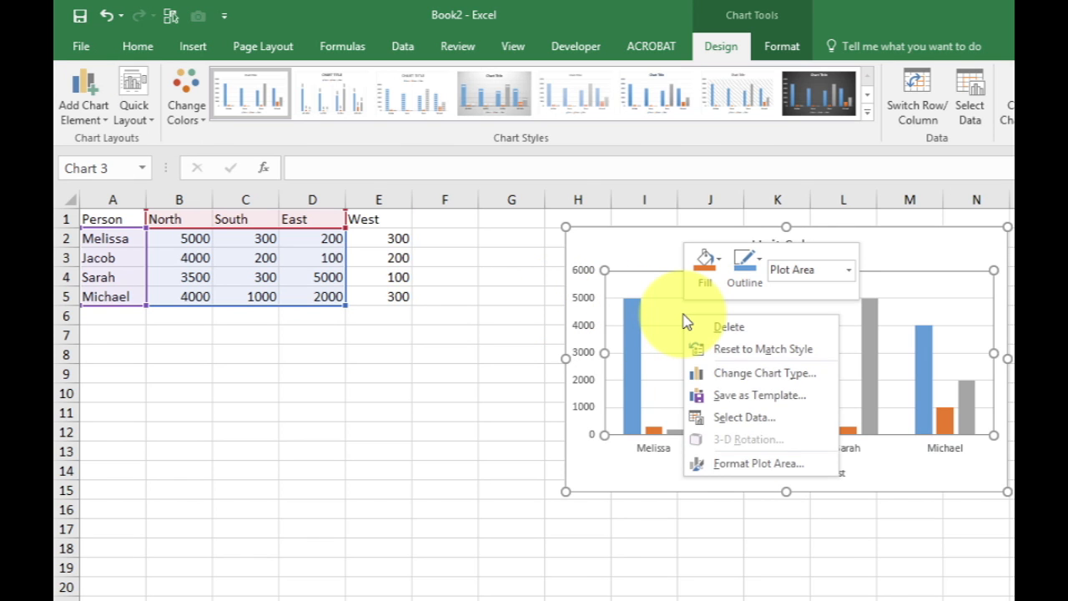
{"action": "left_click", "coordinate": [747, 418]}
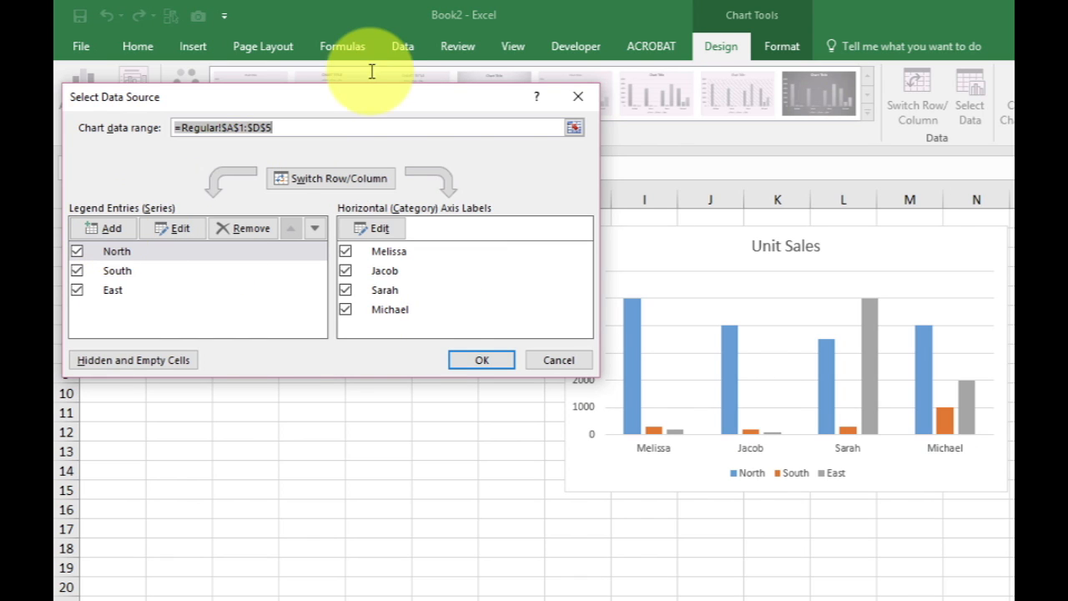
{"action": "left_click_drag", "start_coordinate": [357, 95], "coordinate": [832, 140]}
{"action": "left_click", "coordinate": [773, 175]}
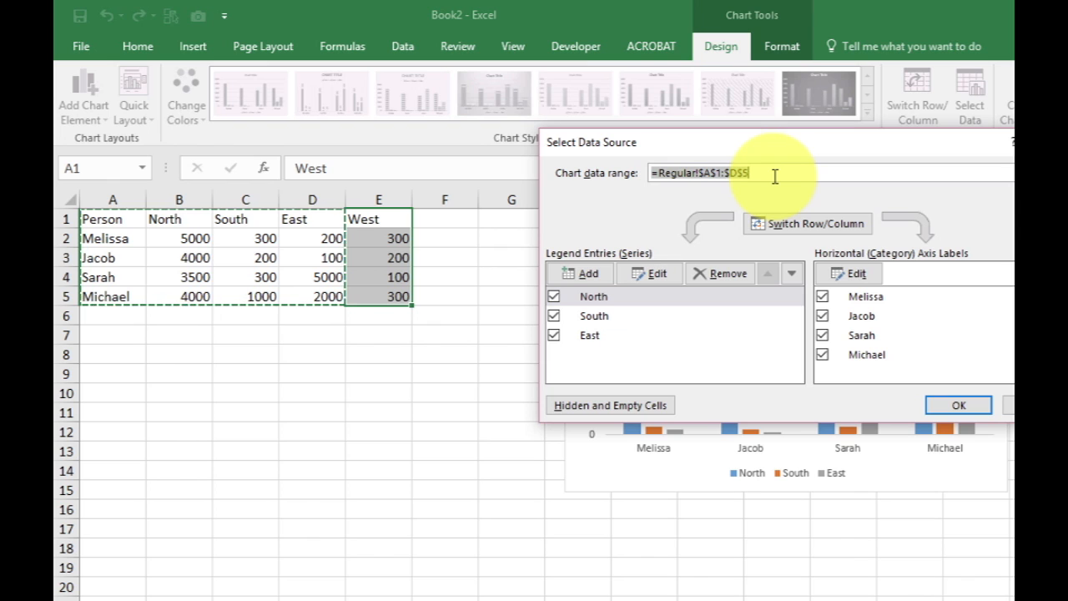
{"action": "key", "text": "Delete"}
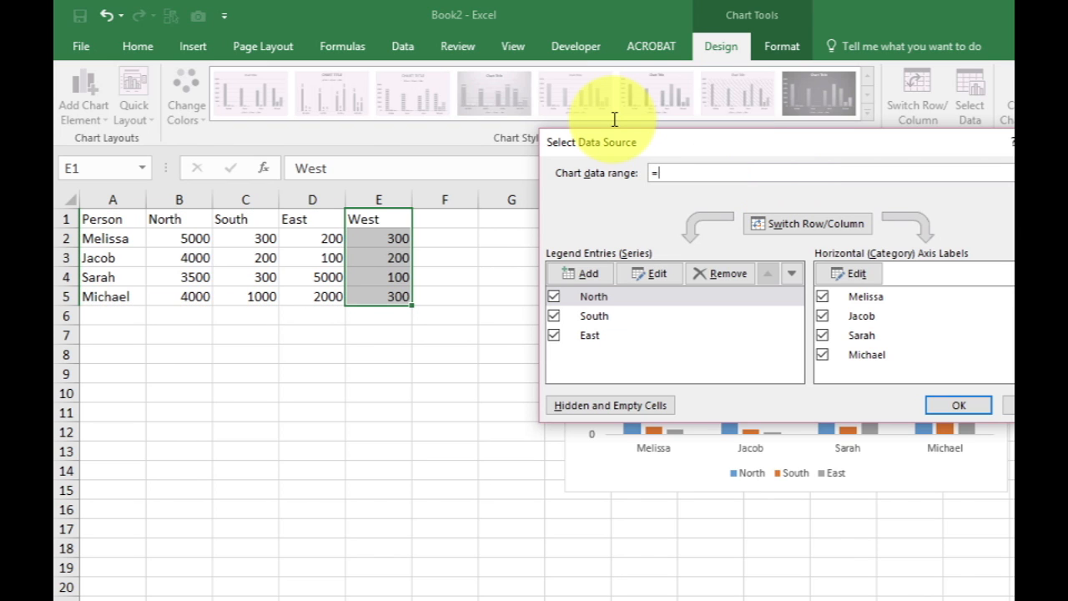
{"action": "left_click_drag", "start_coordinate": [114, 219], "coordinate": [393, 297]}
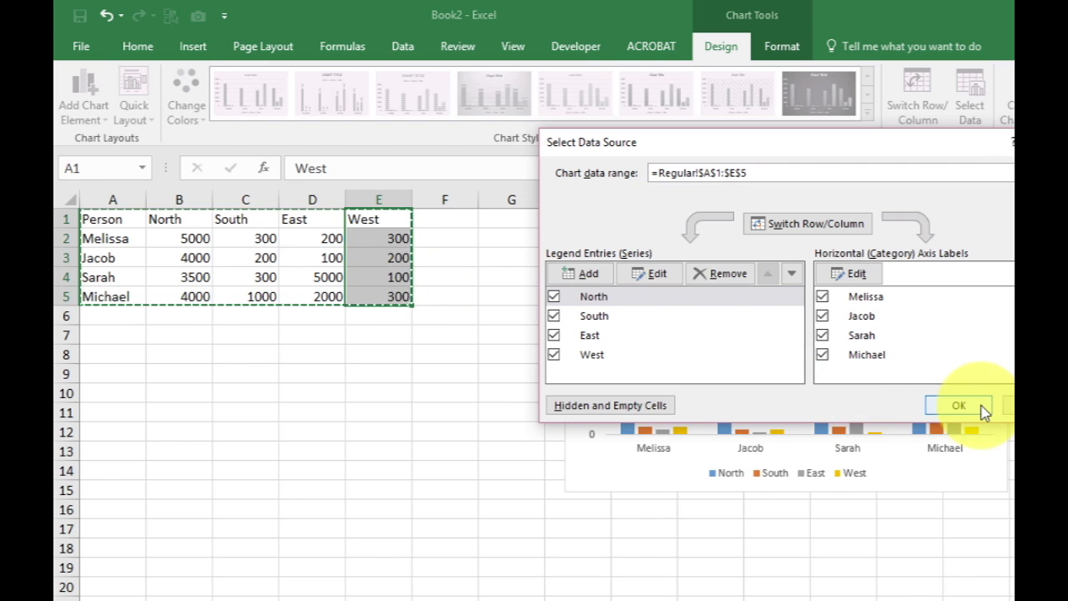
{"action": "left_click", "coordinate": [959, 406]}
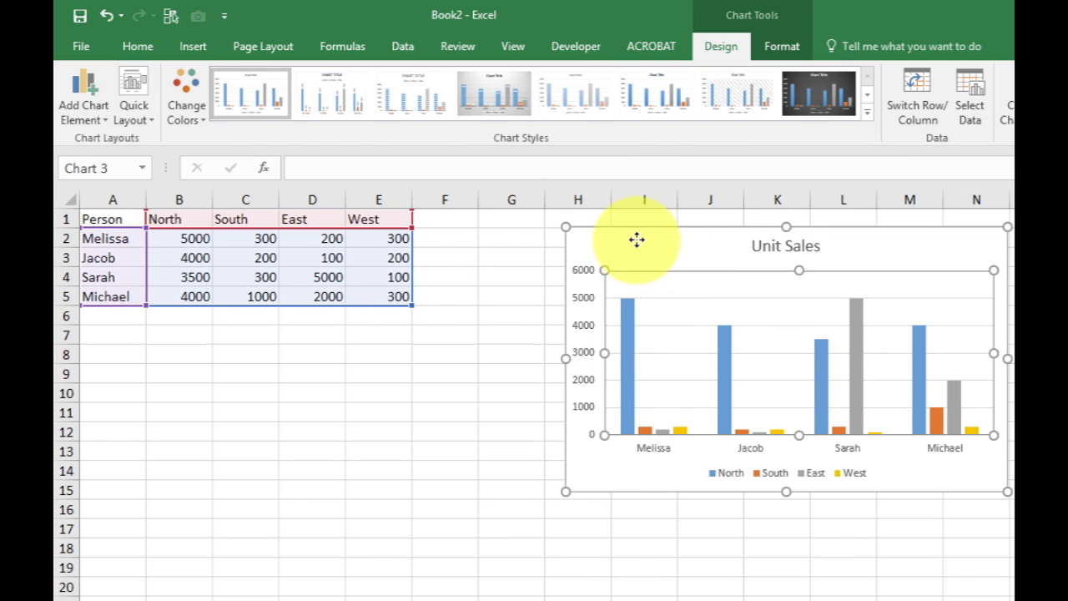
{"action": "left_click_drag", "start_coordinate": [639, 243], "coordinate": [570, 240]}
Add a new person's first name in A6 with 200 for North, South, East and West, and close the Format Shape pane
{"action": "left_click", "coordinate": [117, 323]}
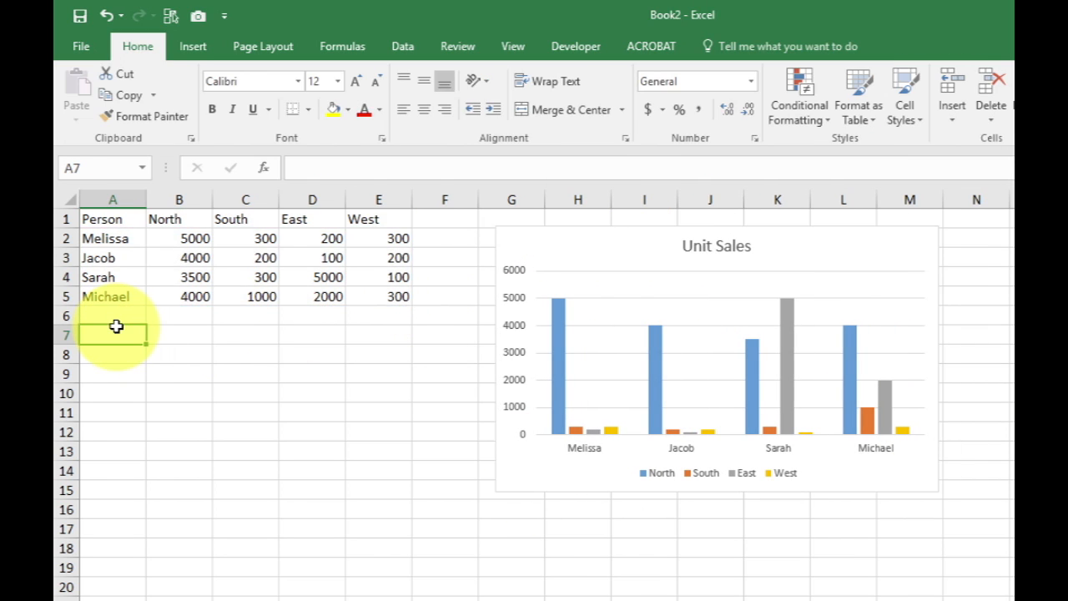
{"action": "type", "text": "Jordan"}
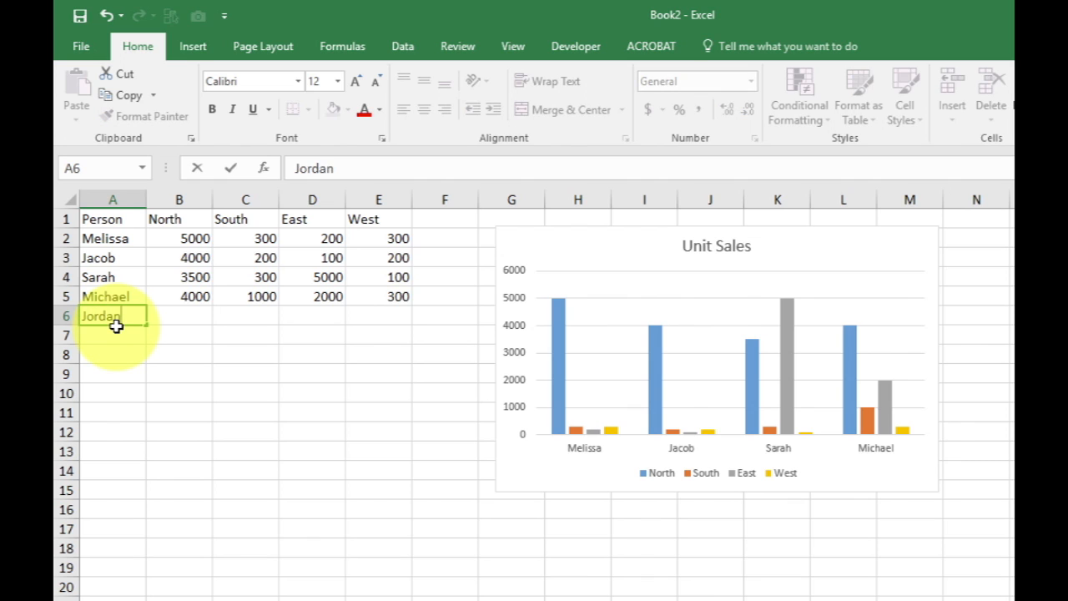
{"action": "key", "text": "Tab"}
{"action": "type", "text": "200"}
{"action": "key", "text": "Tab"}
{"action": "type", "text": "200"}
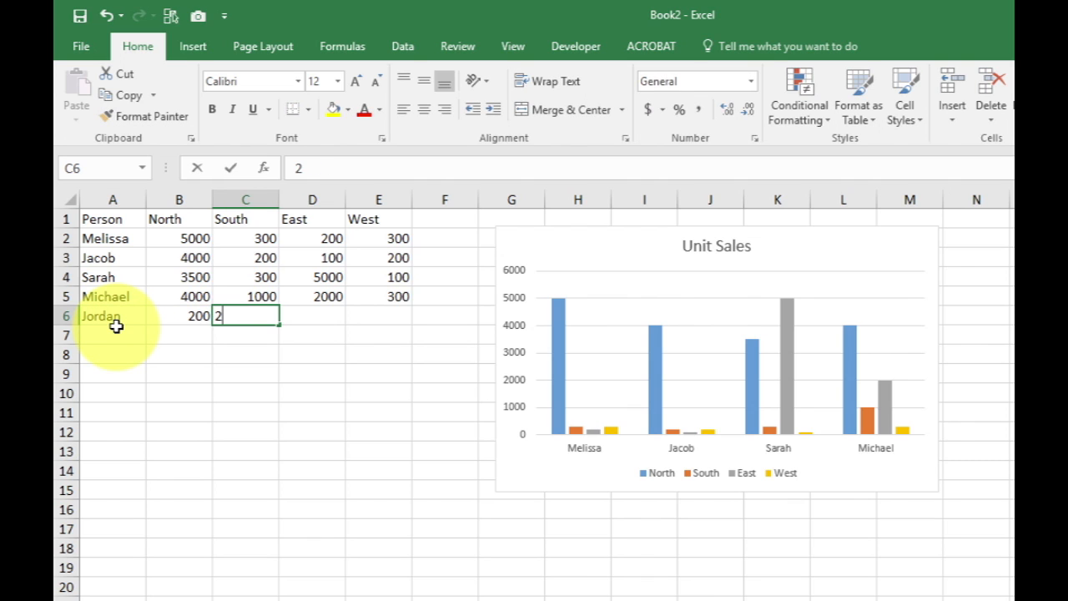
{"action": "key", "text": "Tab"}
{"action": "type", "text": "200"}
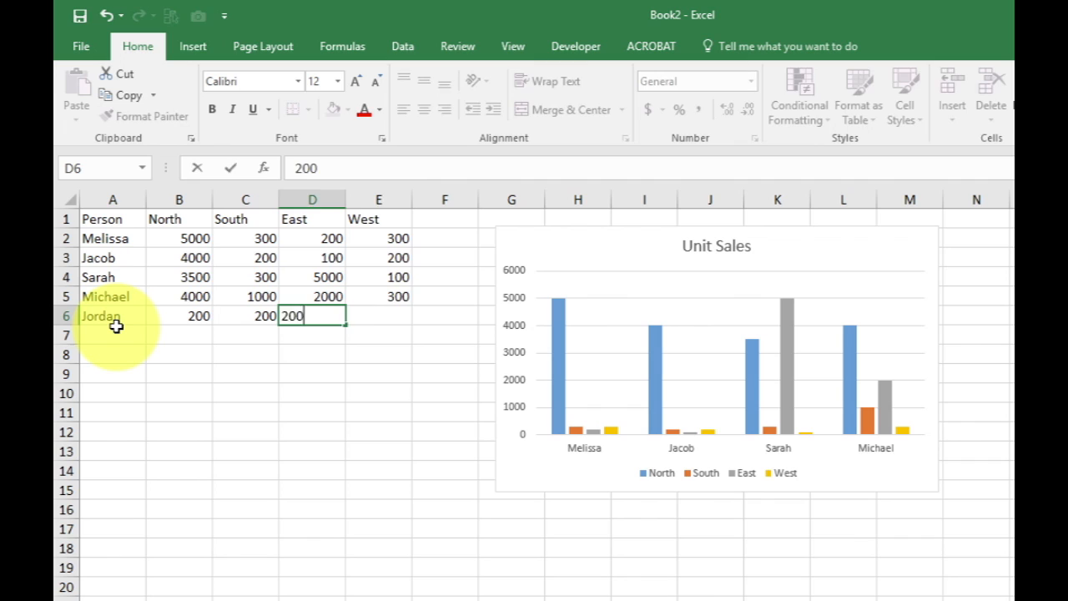
{"action": "key", "text": "Tab"}
{"action": "type", "text": "200"}
{"action": "key", "text": "Return"}
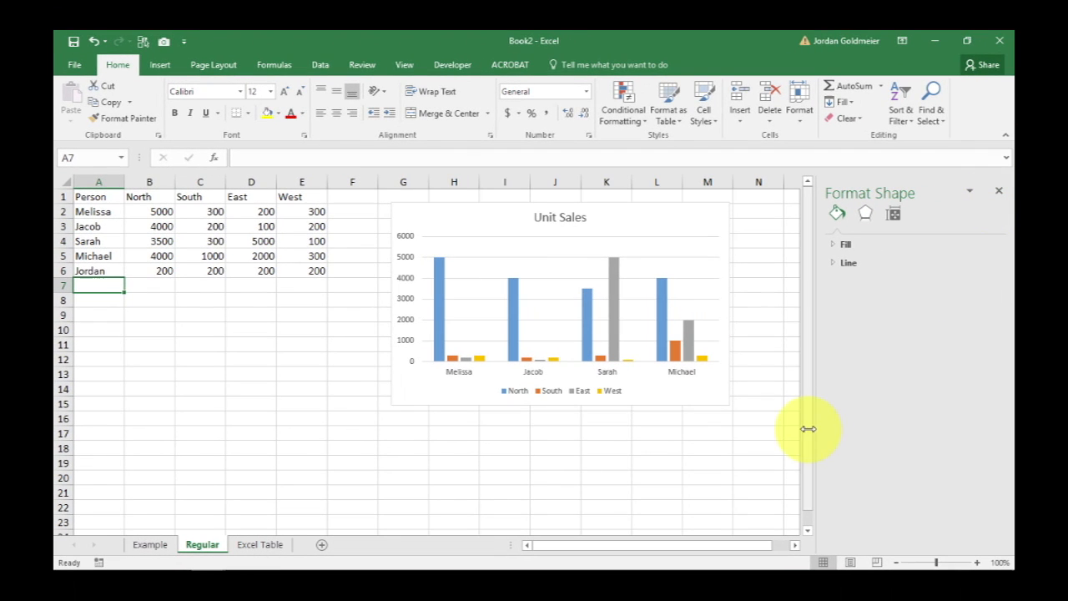
{"action": "left_click", "coordinate": [998, 198]}
{"action": "left_click", "coordinate": [265, 395]}
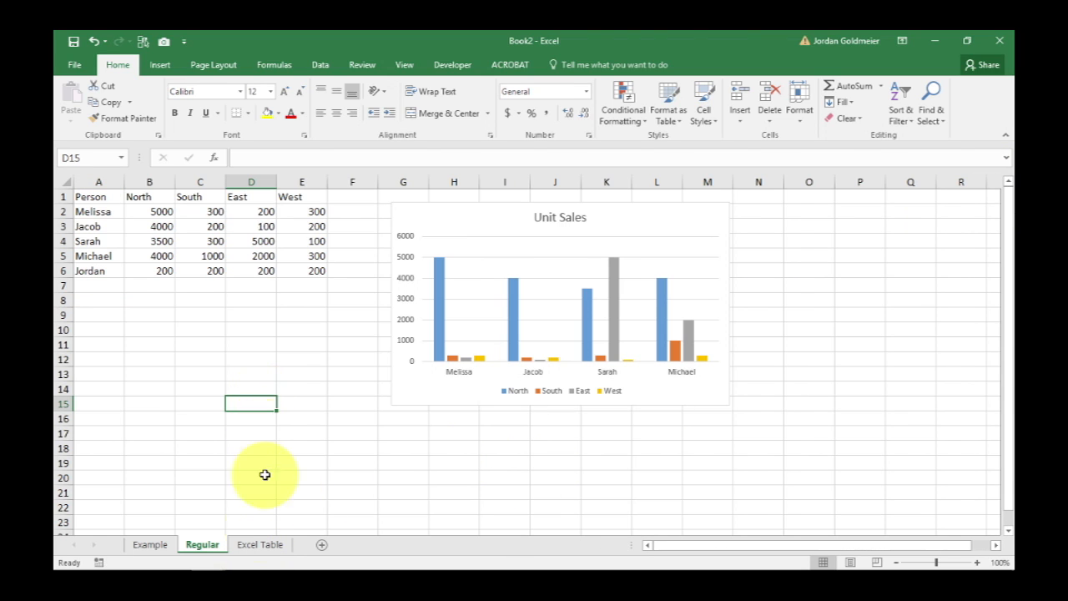
Convert A1:D5 on the Excel Table sheet into a table with headers and turn off its banded rows
{"action": "left_click", "coordinate": [257, 546]}
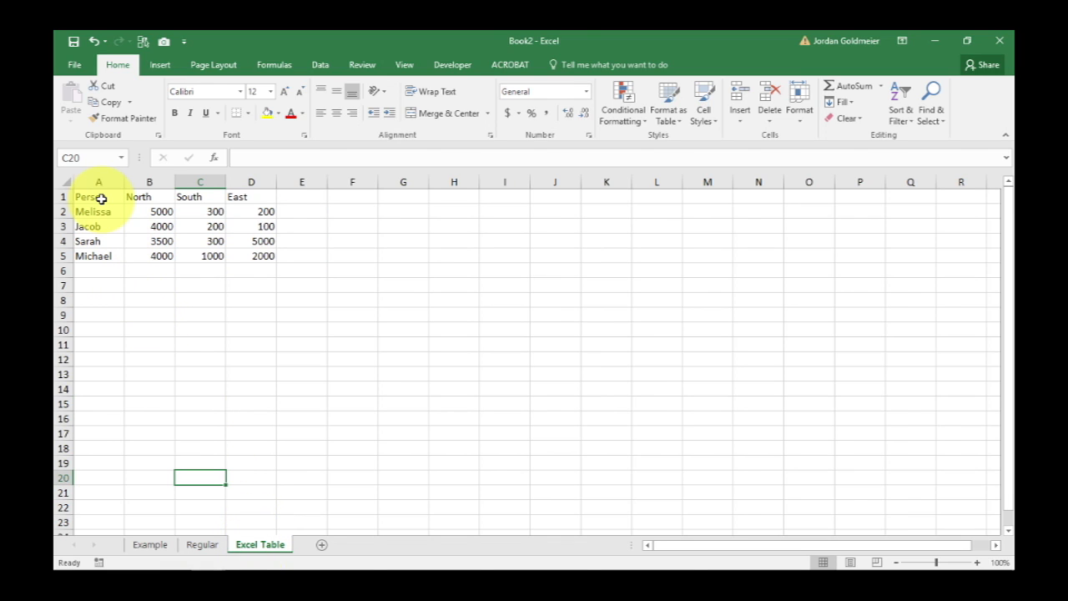
{"action": "left_click_drag", "start_coordinate": [101, 198], "coordinate": [257, 254]}
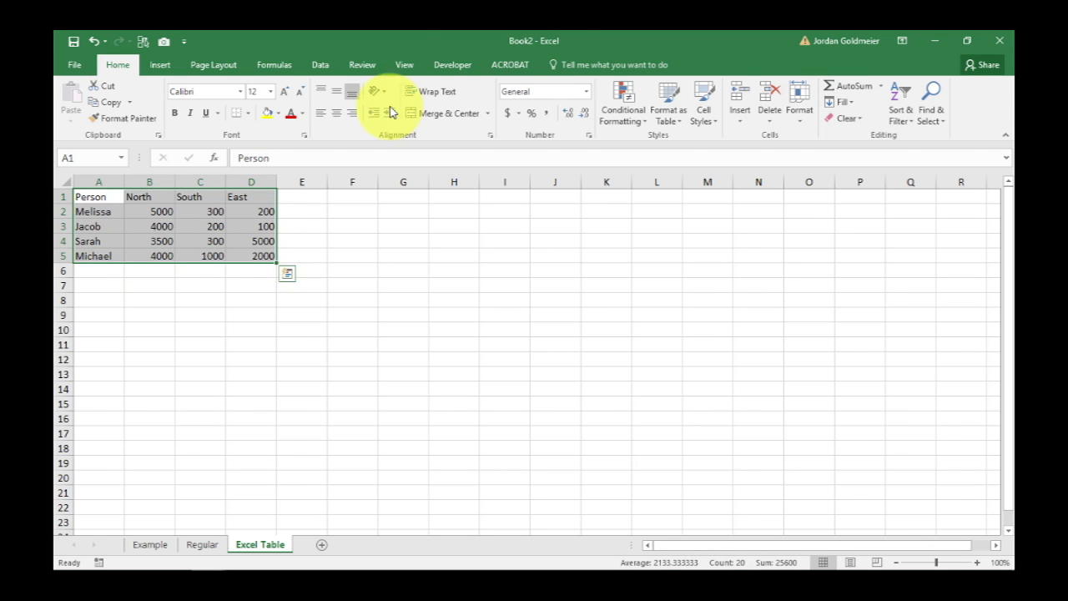
{"action": "left_click", "coordinate": [161, 65]}
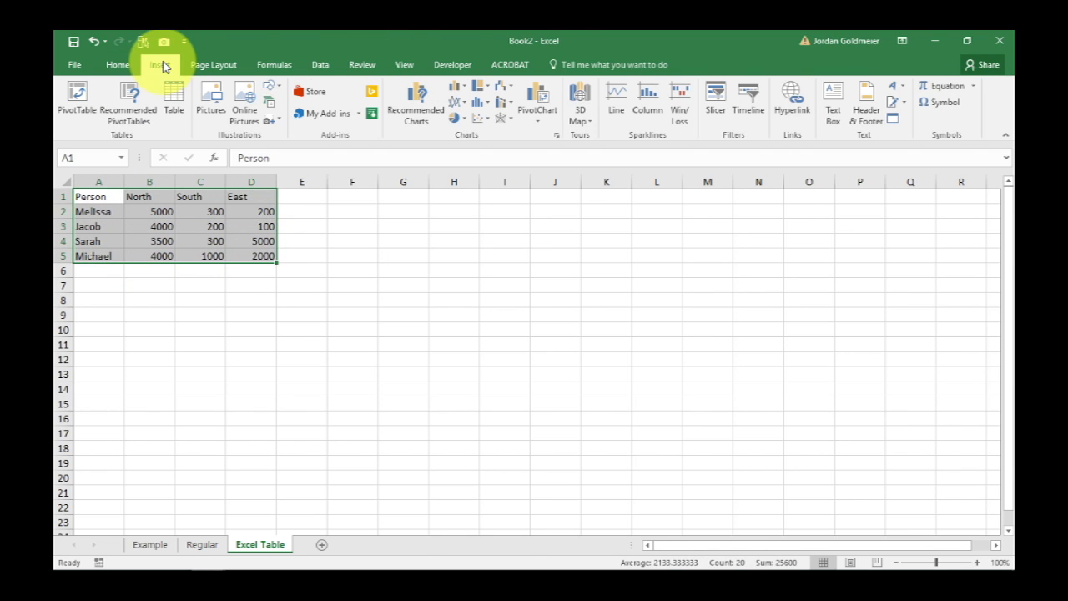
{"action": "left_click", "coordinate": [169, 99]}
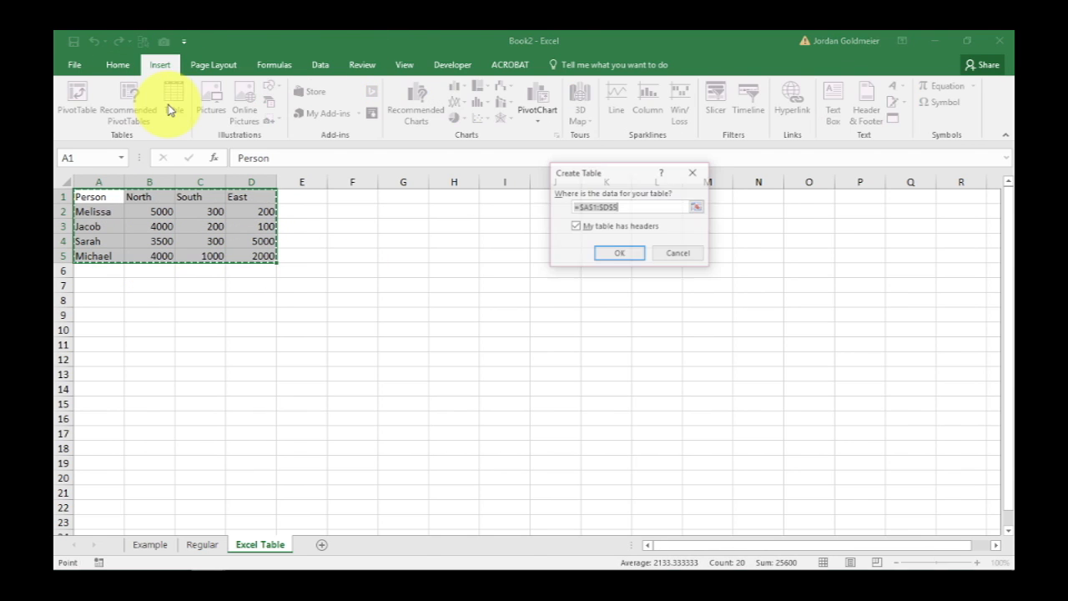
{"action": "left_click", "coordinate": [610, 255]}
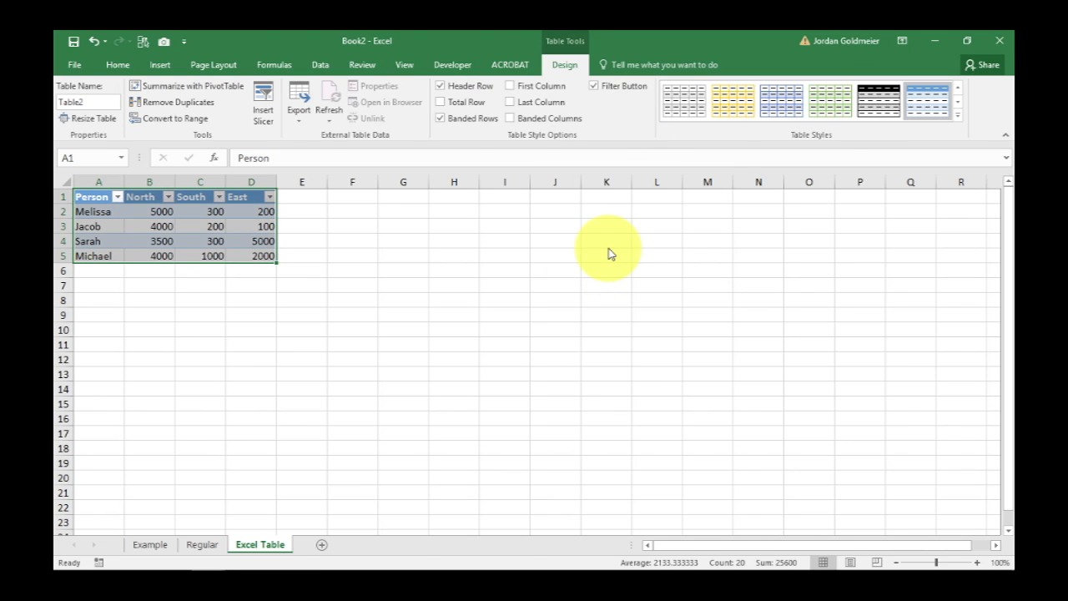
{"action": "left_click", "coordinate": [461, 115]}
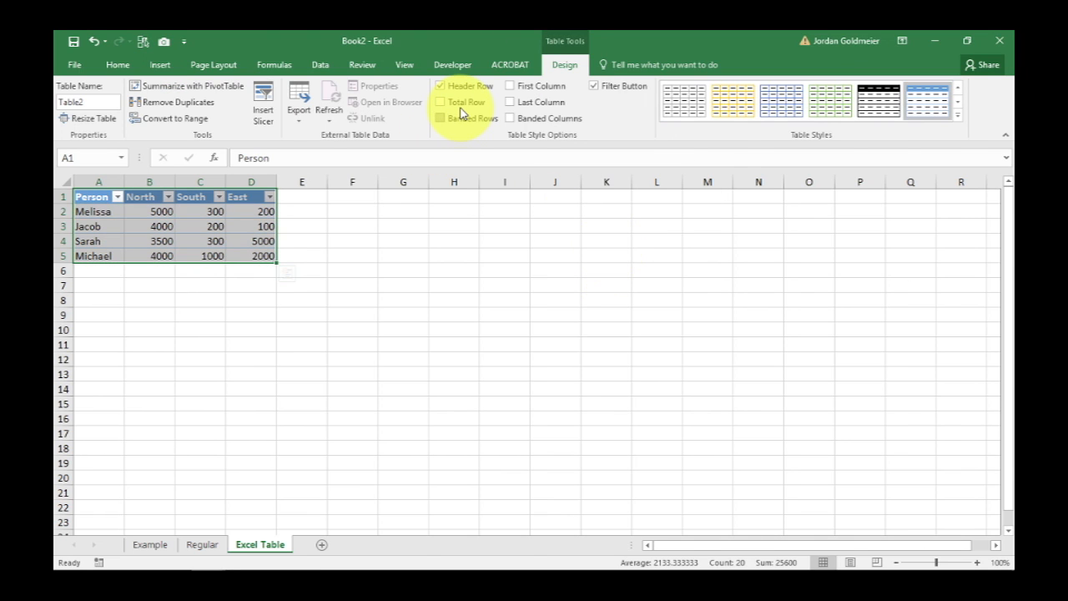
Insert a clustered column chart from the table A1:D5 and move it slightly higher beside the data
{"action": "left_click", "coordinate": [140, 240]}
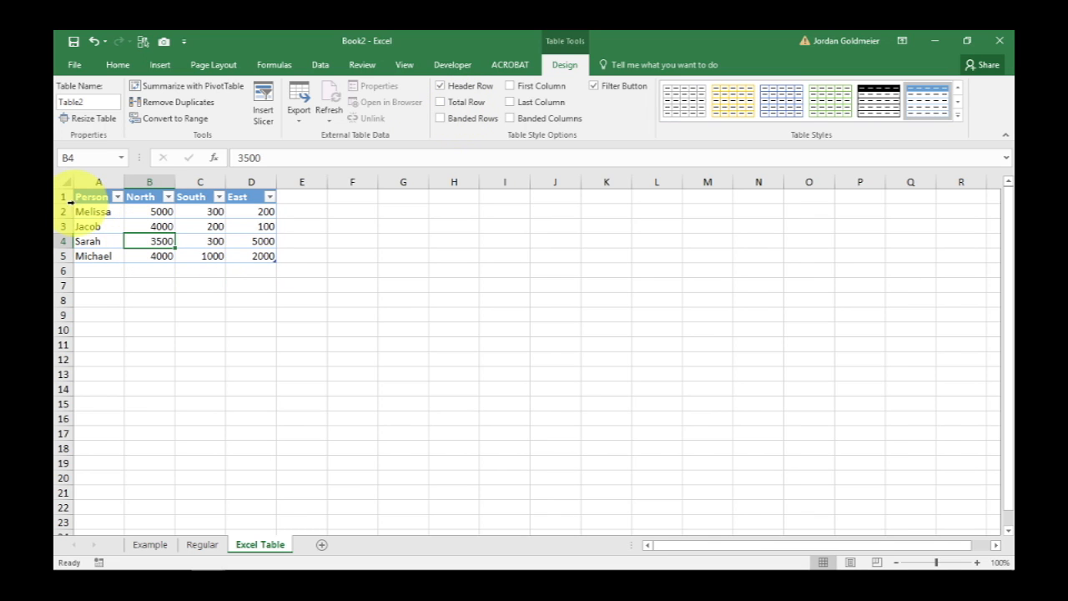
{"action": "left_click_drag", "start_coordinate": [100, 196], "coordinate": [256, 259]}
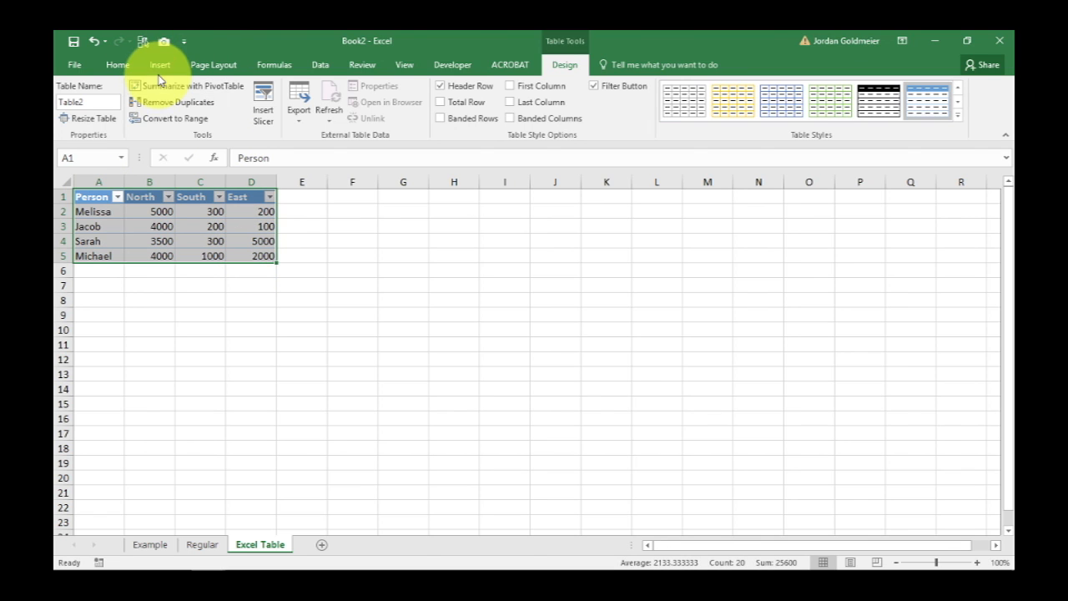
{"action": "left_click", "coordinate": [160, 67]}
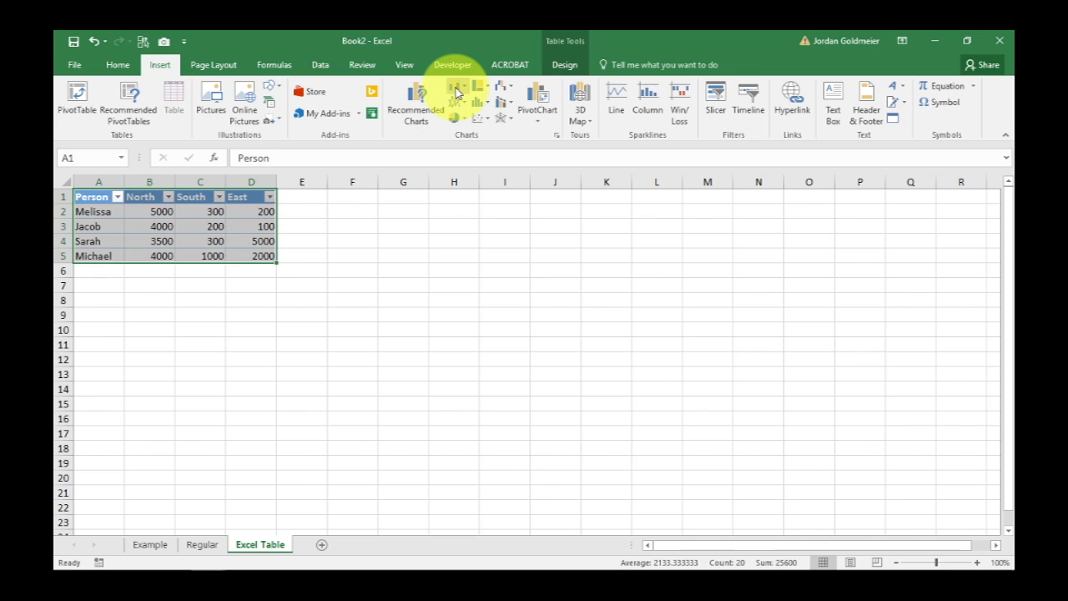
{"action": "left_click", "coordinate": [457, 93]}
{"action": "left_click", "coordinate": [469, 129]}
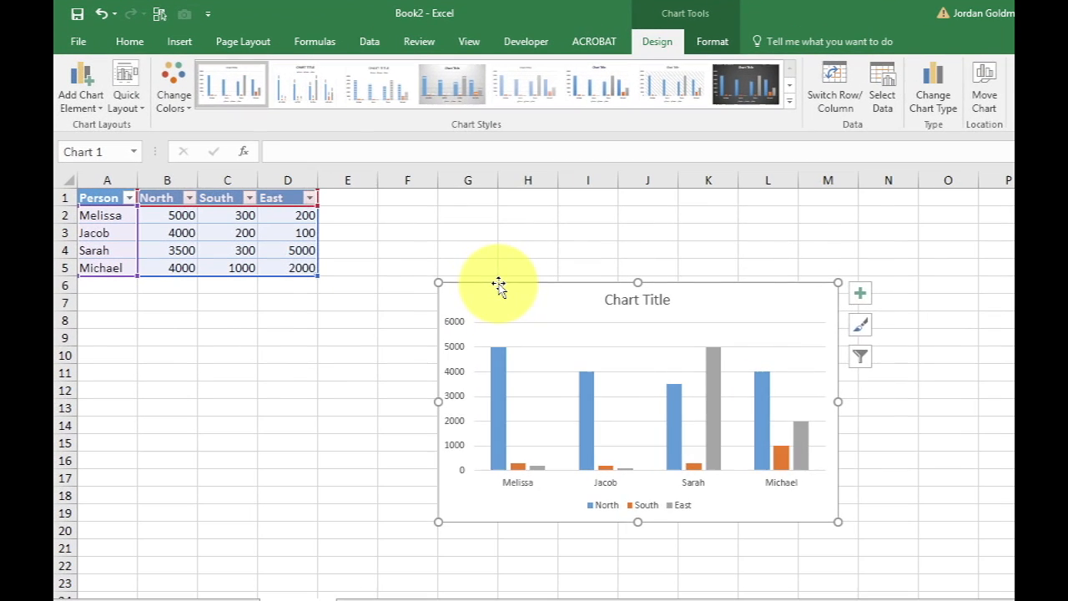
{"action": "left_click_drag", "start_coordinate": [466, 280], "coordinate": [466, 228]}
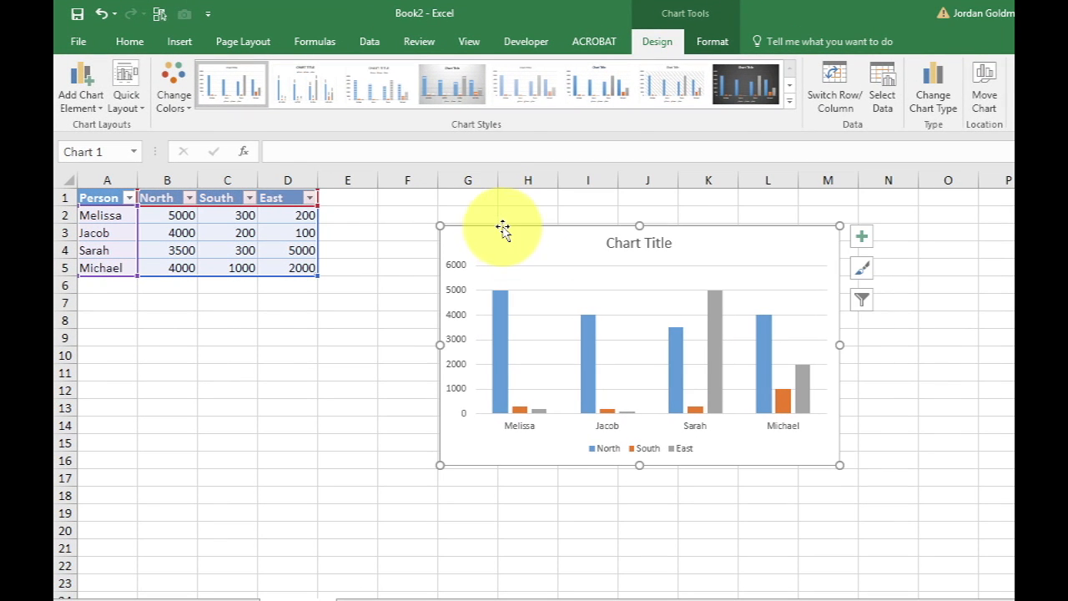
Change the new chart's title to "Unit Sales" and deselect the chart
{"action": "left_click", "coordinate": [619, 249]}
{"action": "left_click_drag", "start_coordinate": [612, 244], "coordinate": [758, 243]}
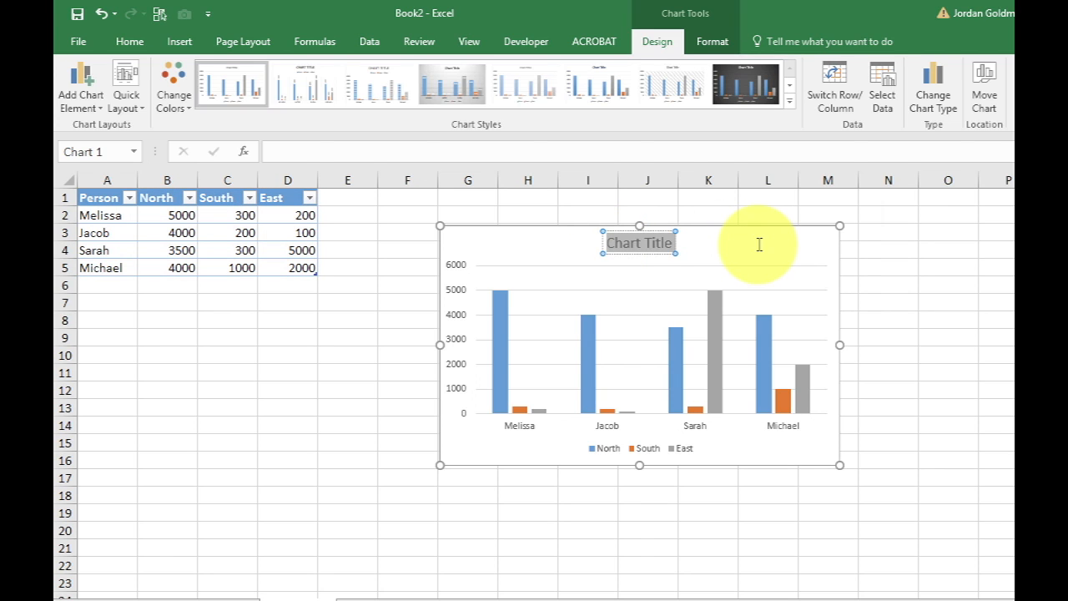
{"action": "type", "text": "Unit Salew"}
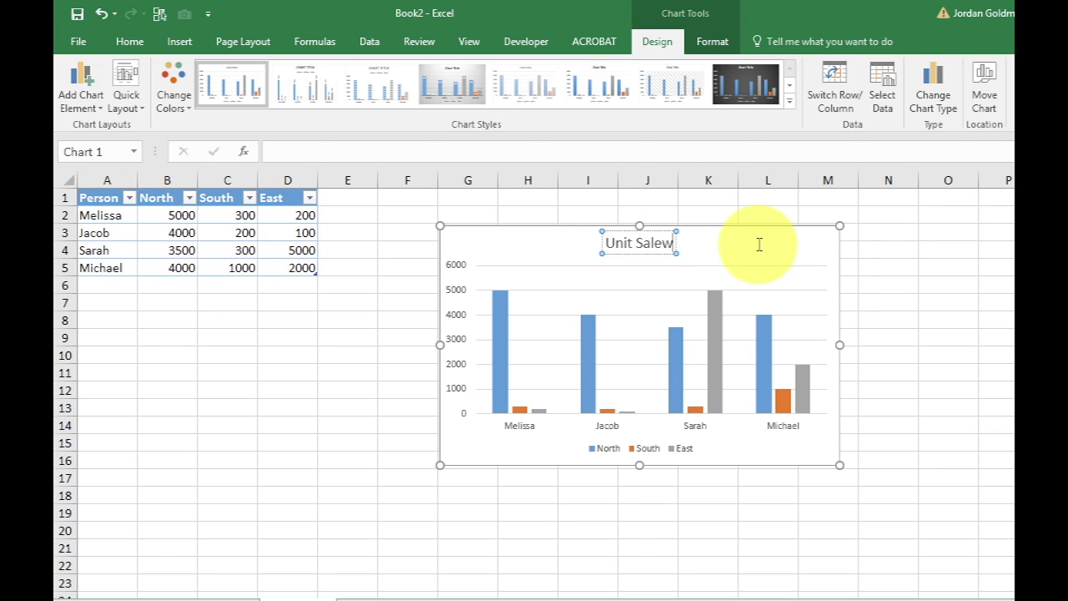
{"action": "key", "text": "BackSpace"}
{"action": "type", "text": "s"}
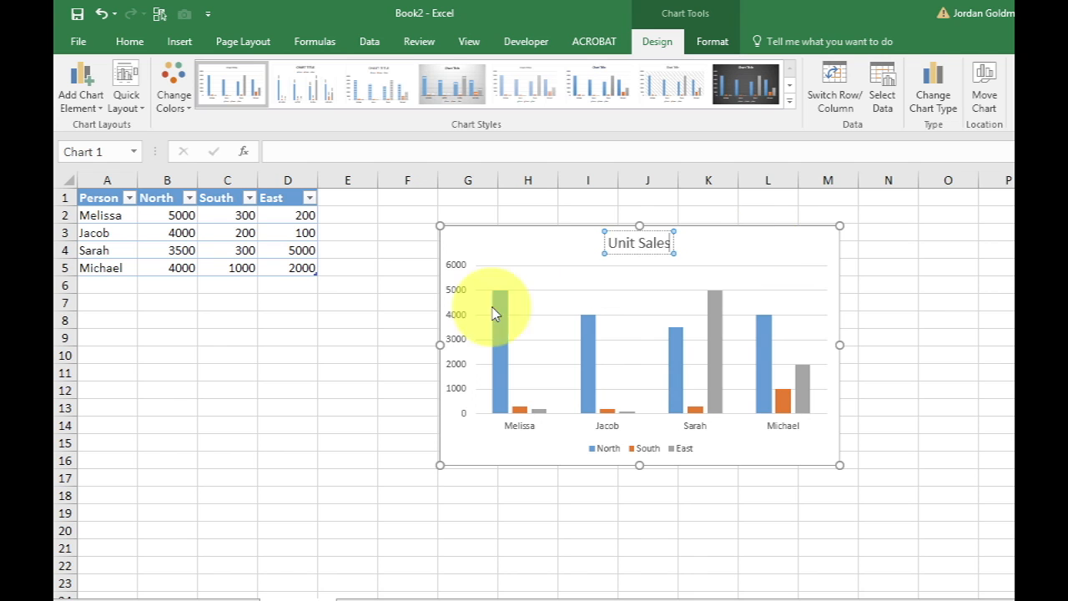
{"action": "left_click", "coordinate": [377, 351]}
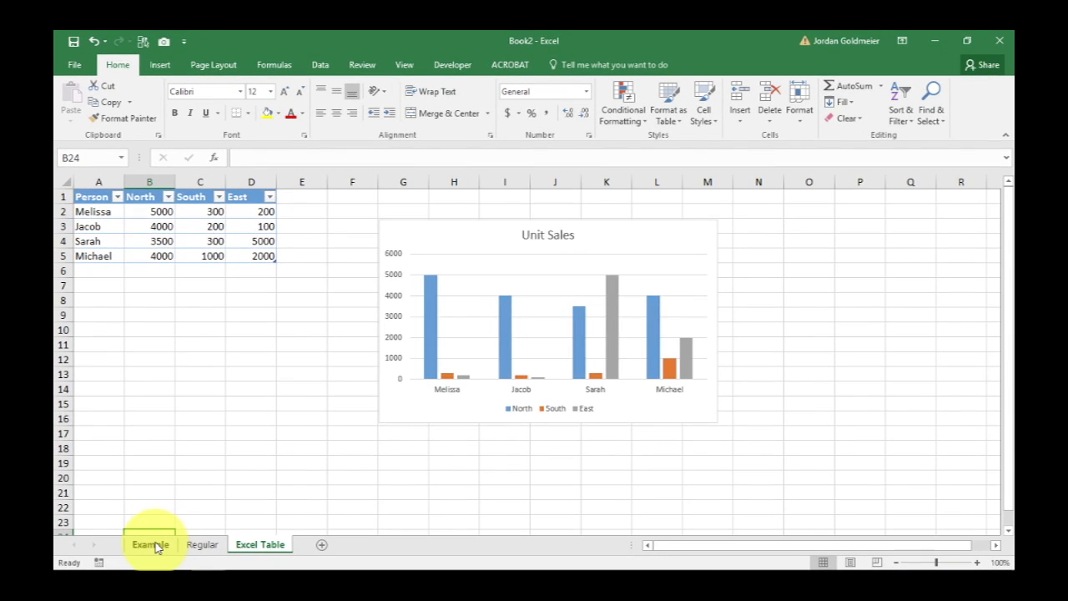
Copy the West column (B1:B5) from the Example sheet to E1 on the Excel Table sheet
{"action": "left_click", "coordinate": [167, 600]}
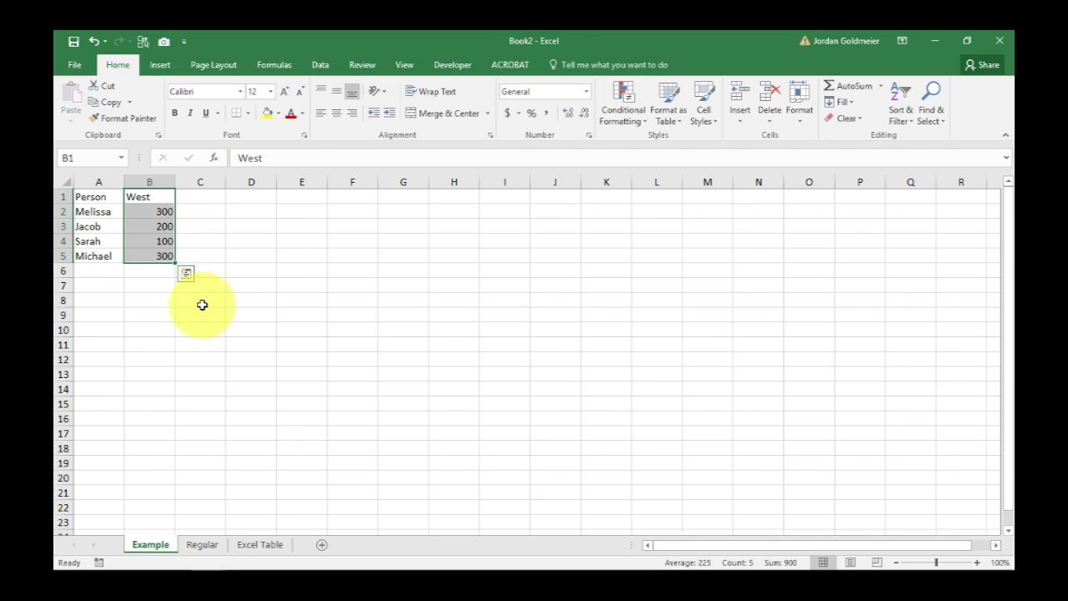
{"action": "key", "text": "ctrl+c"}
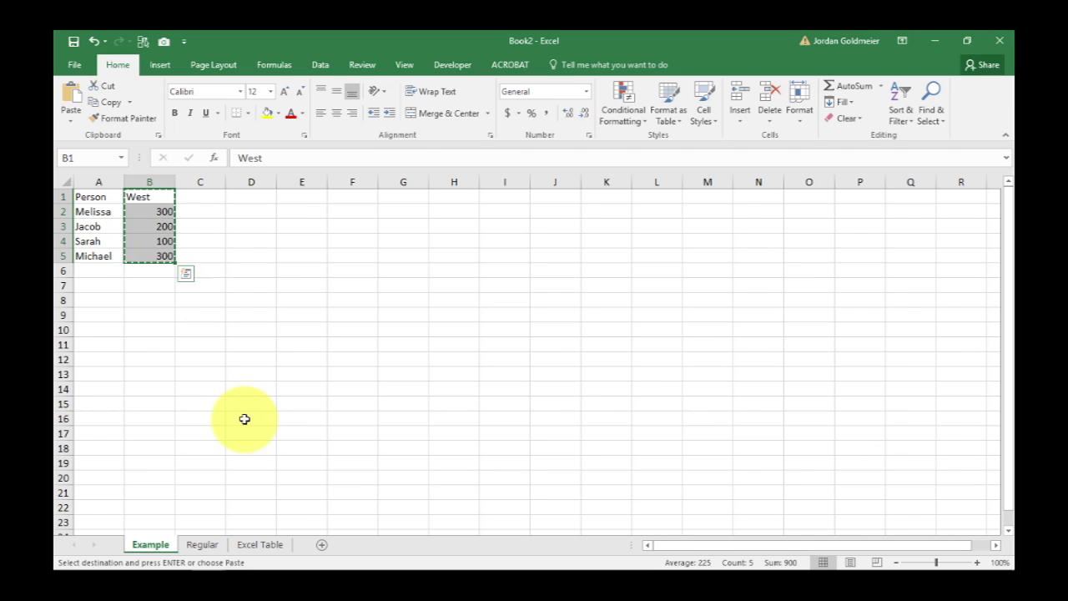
{"action": "left_click", "coordinate": [255, 544]}
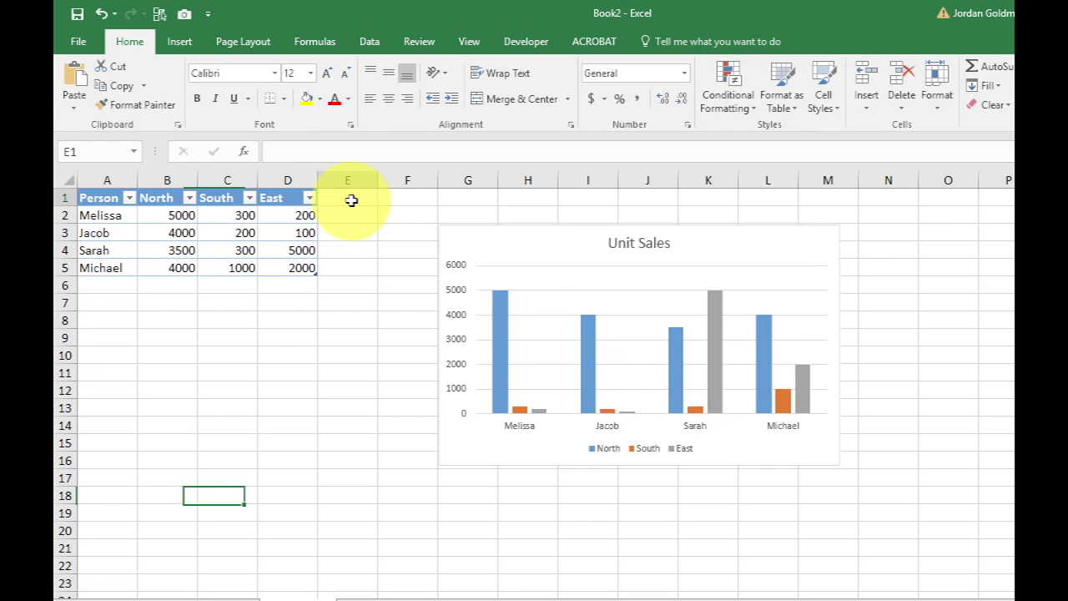
{"action": "left_click", "coordinate": [351, 200]}
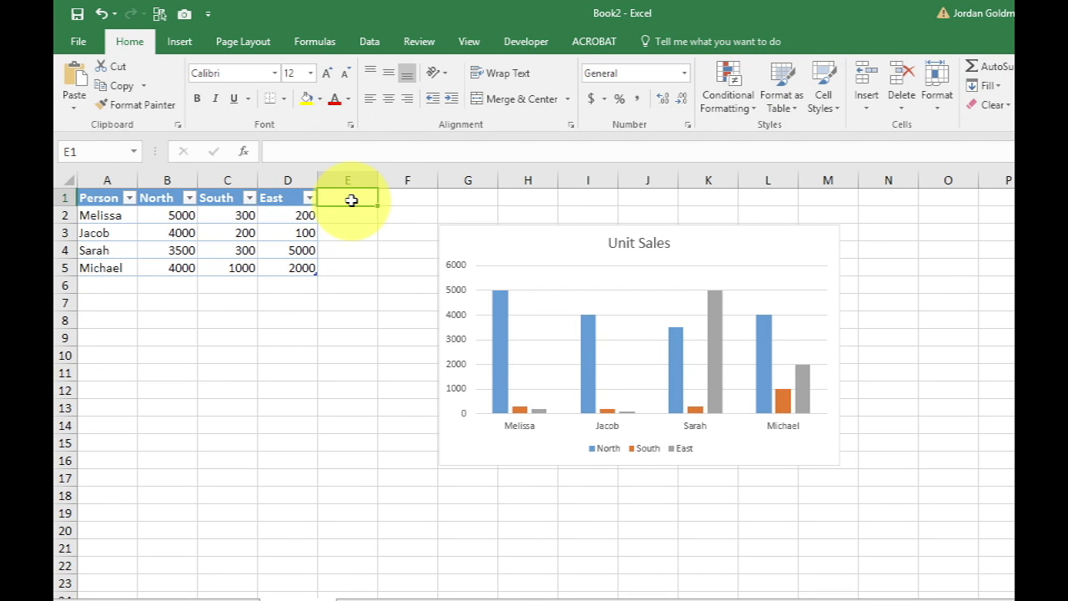
{"action": "key", "text": "ctrl+v"}
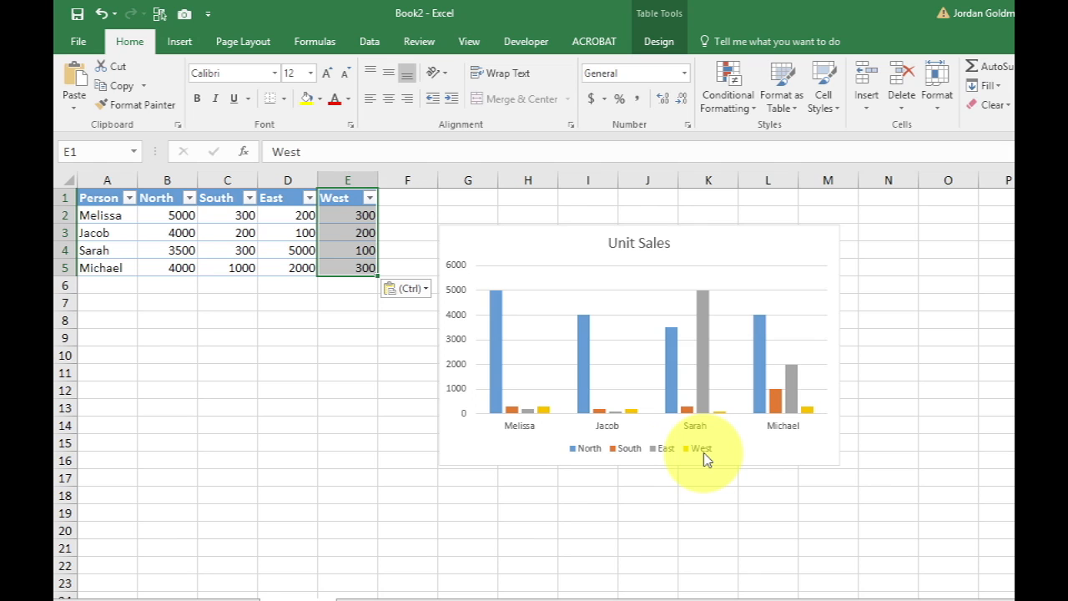
Add a new person's first name in A6 with North 10000, South 10000, East 20000 and West 10000
{"action": "left_click", "coordinate": [120, 285]}
{"action": "type", "text": "Jordan"}
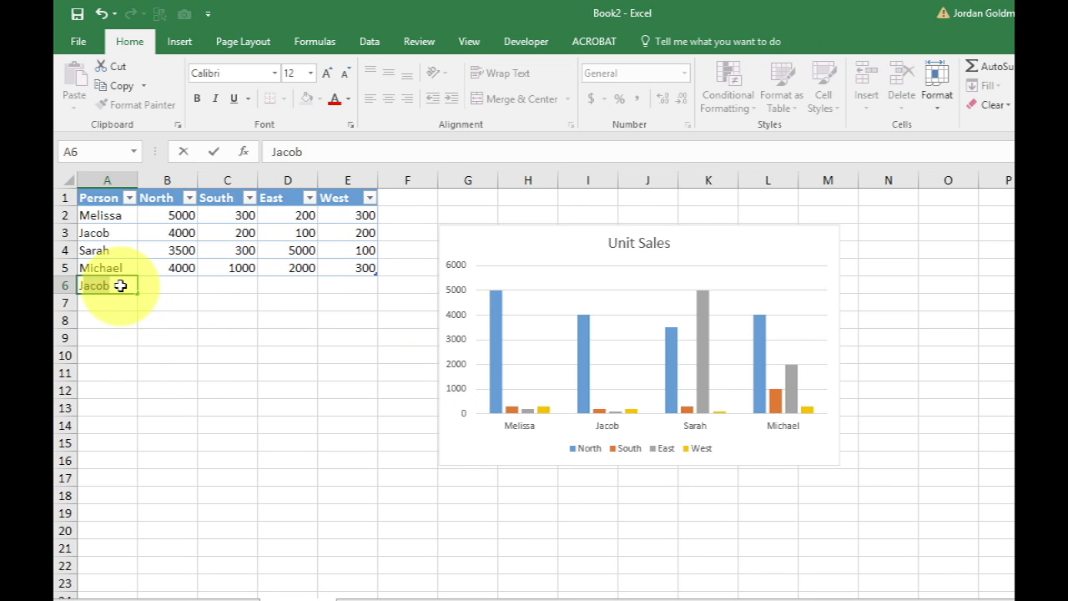
{"action": "key", "text": "Tab"}
{"action": "type", "text": "19"}
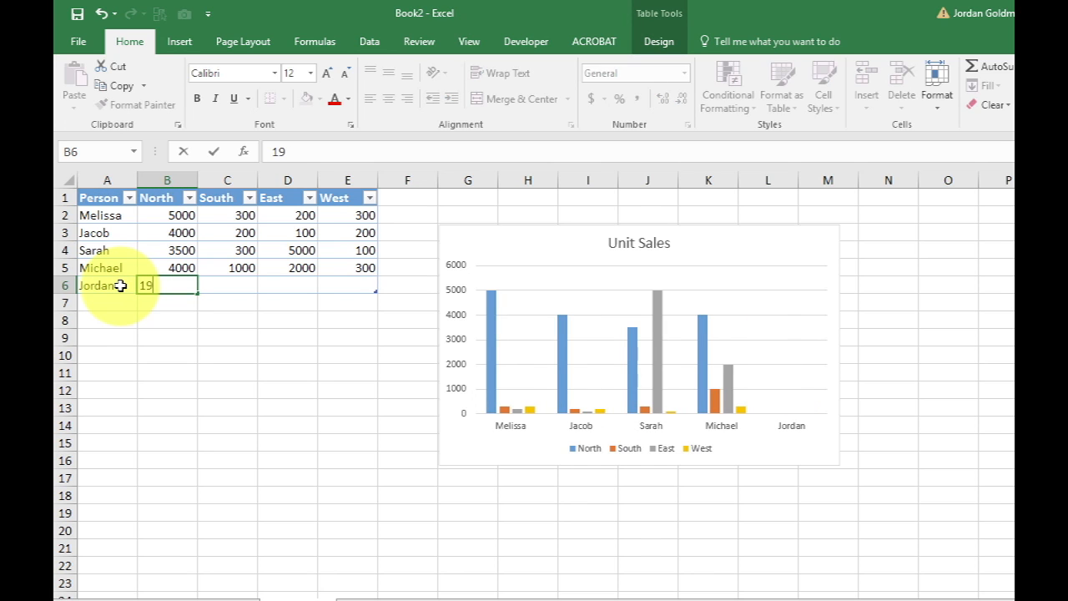
{"action": "type", "text": "0000"}
{"action": "key", "text": "Tab"}
{"action": "type", "text": "10000"}
{"action": "key", "text": "Tab"}
{"action": "type", "text": "20000"}
{"action": "key", "text": "Tab"}
{"action": "type", "text": "1000"}
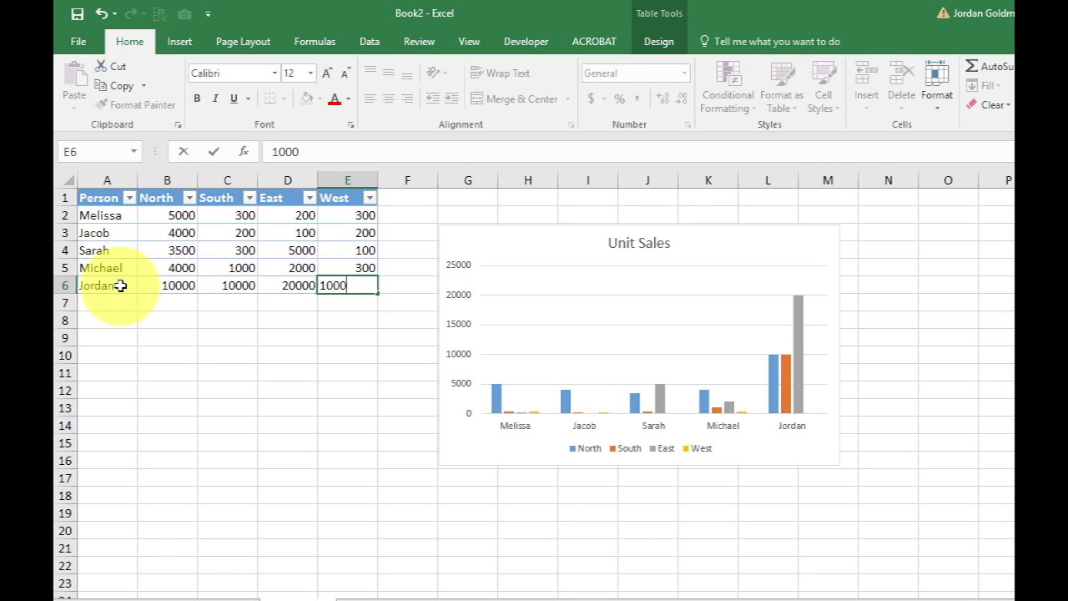
{"action": "key", "text": "Return"}
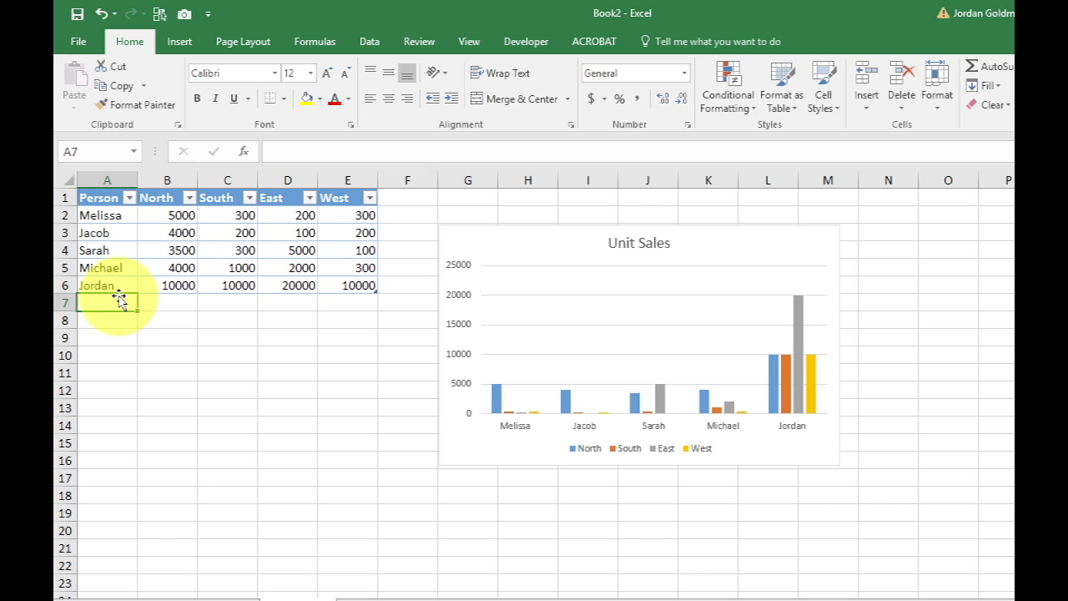
Add another person's first name in A7 with North 300, South 300, East 2000 and West 1000
{"action": "type", "text": "Rick"}
{"action": "key", "text": "Tab"}
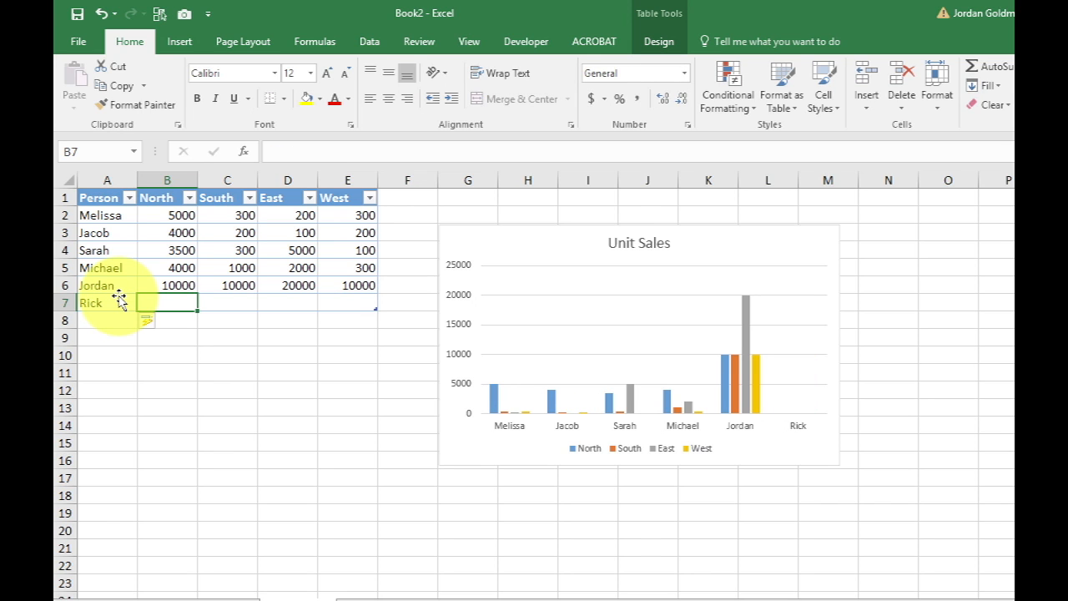
{"action": "type", "text": "300"}
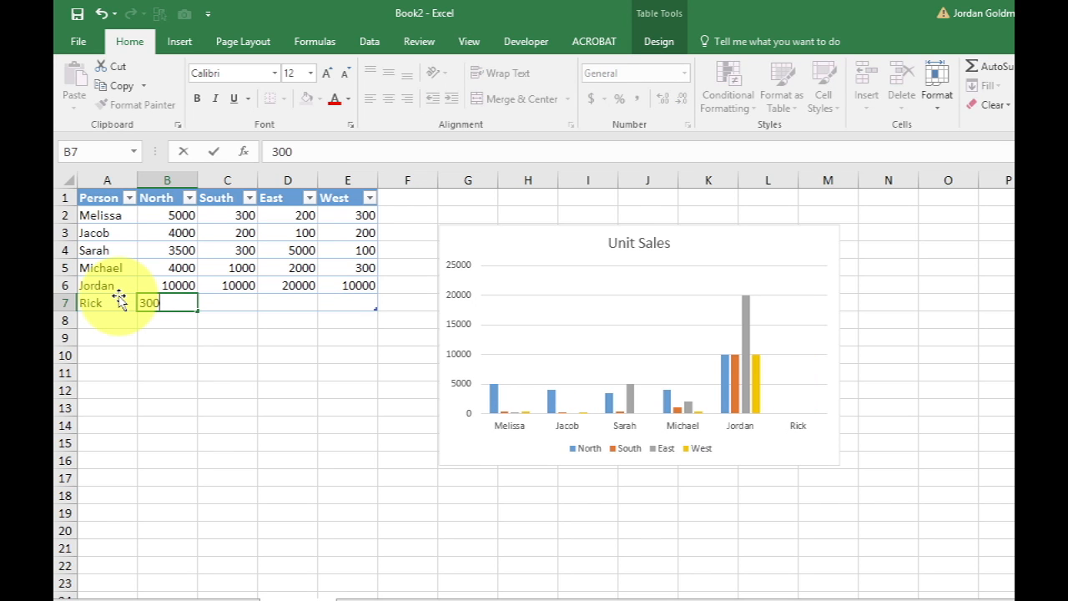
{"action": "key", "text": "Tab"}
{"action": "type", "text": "300"}
{"action": "key", "text": "Tab"}
{"action": "type", "text": "200"}
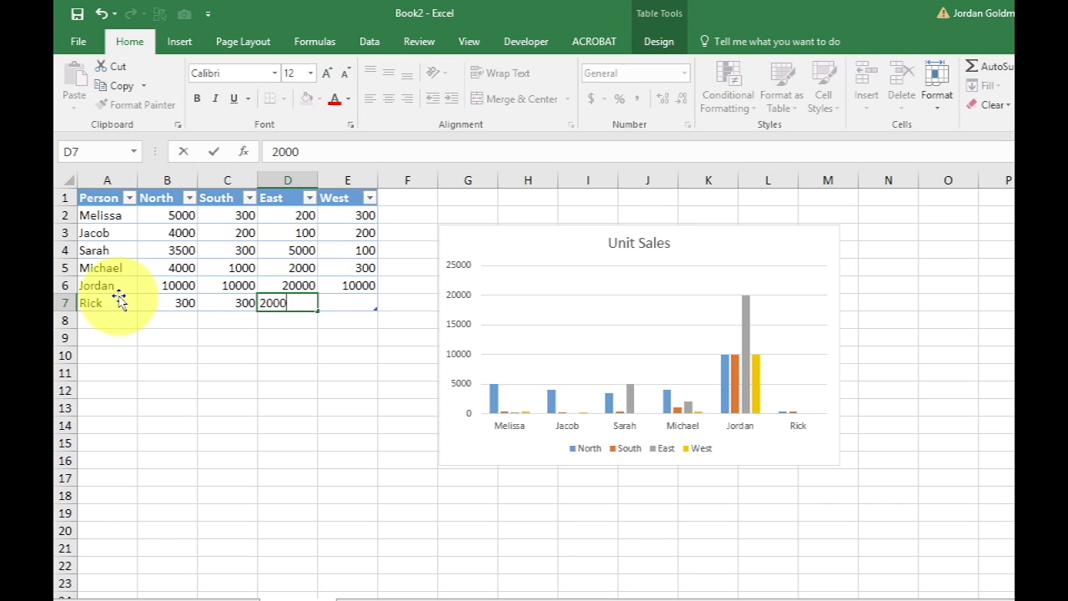
{"action": "key", "text": "Tab"}
{"action": "type", "text": "1000"}
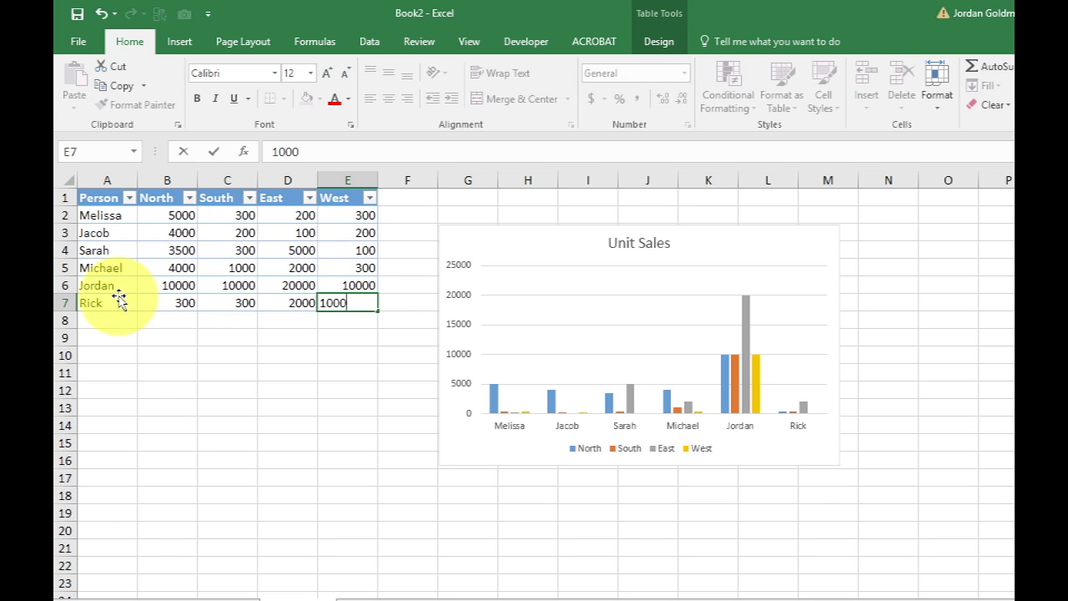
{"action": "key", "text": "Return"}
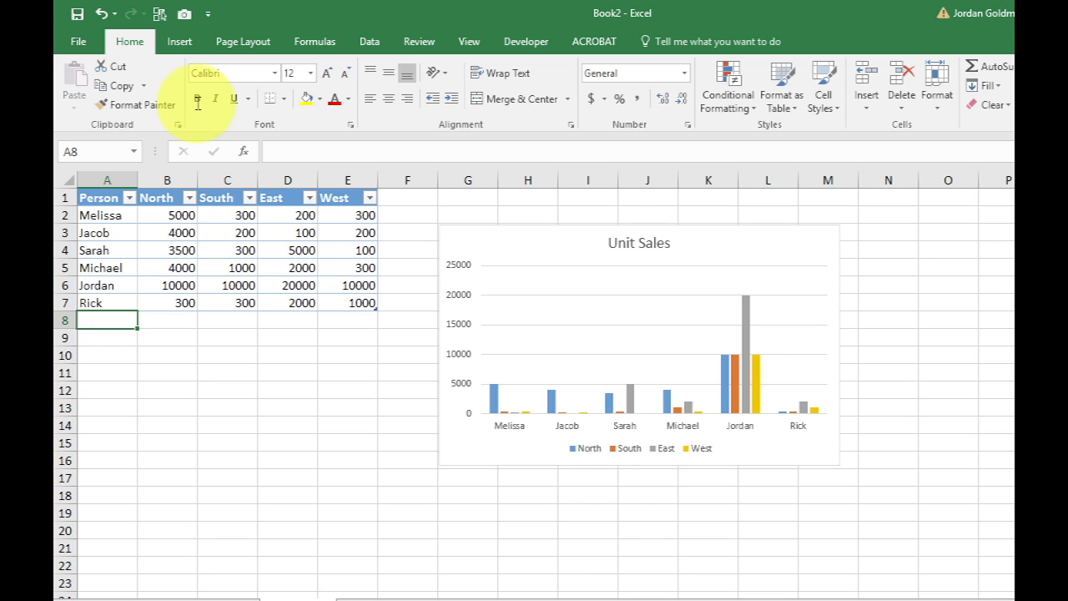
{"action": "left_click", "coordinate": [186, 41]}
{"action": "left_click", "coordinate": [102, 252]}
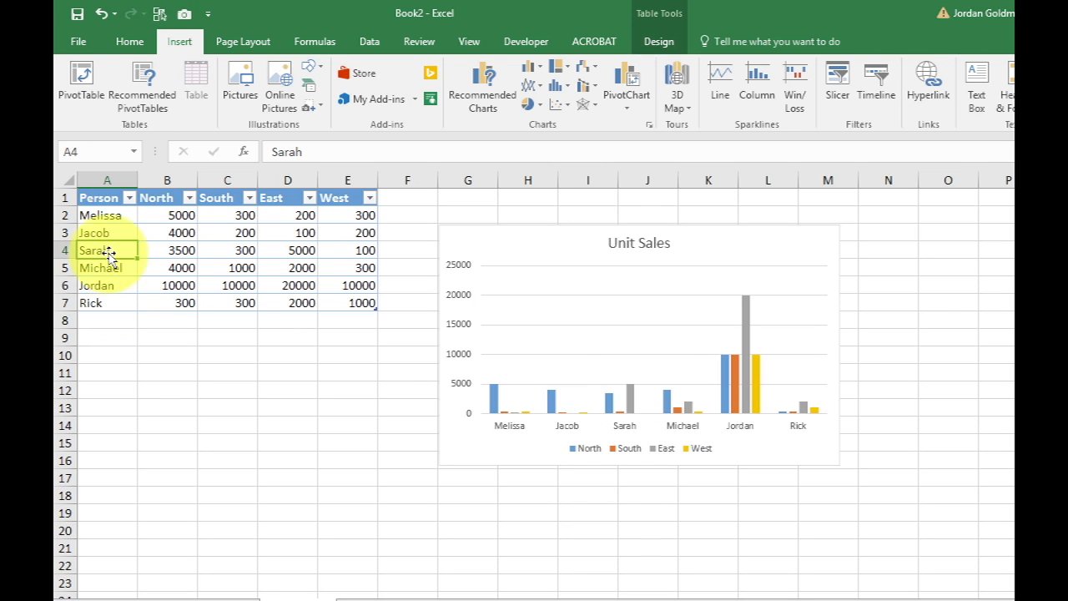